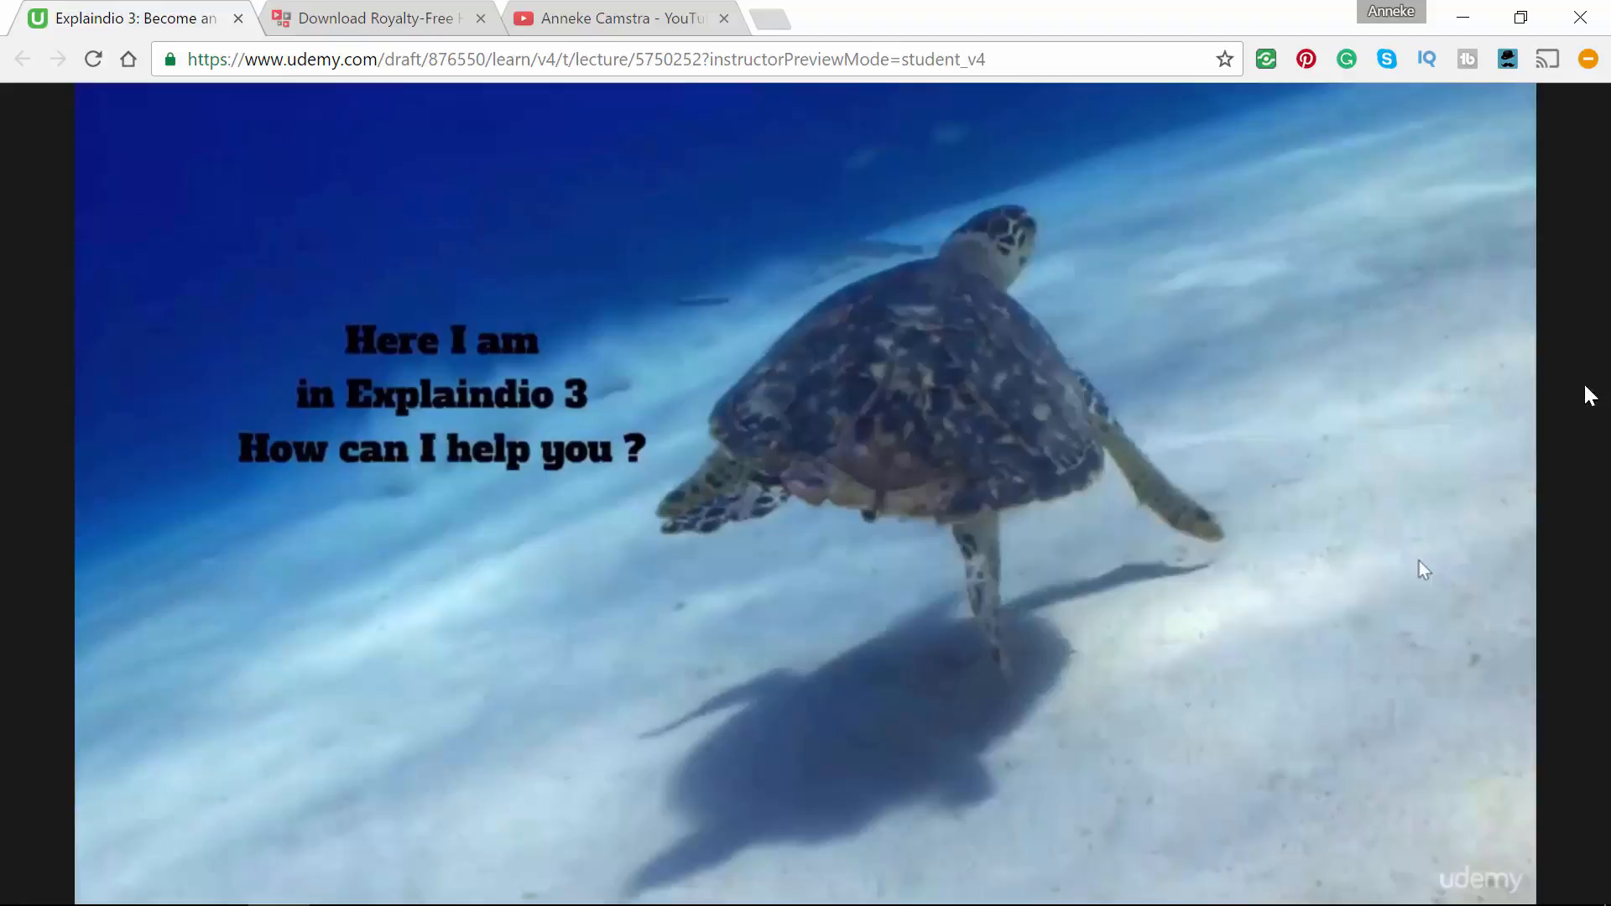
# Search Videoblocks for 'nature' and show the waterfall river clip's download formats
pyautogui.click(365, 18)
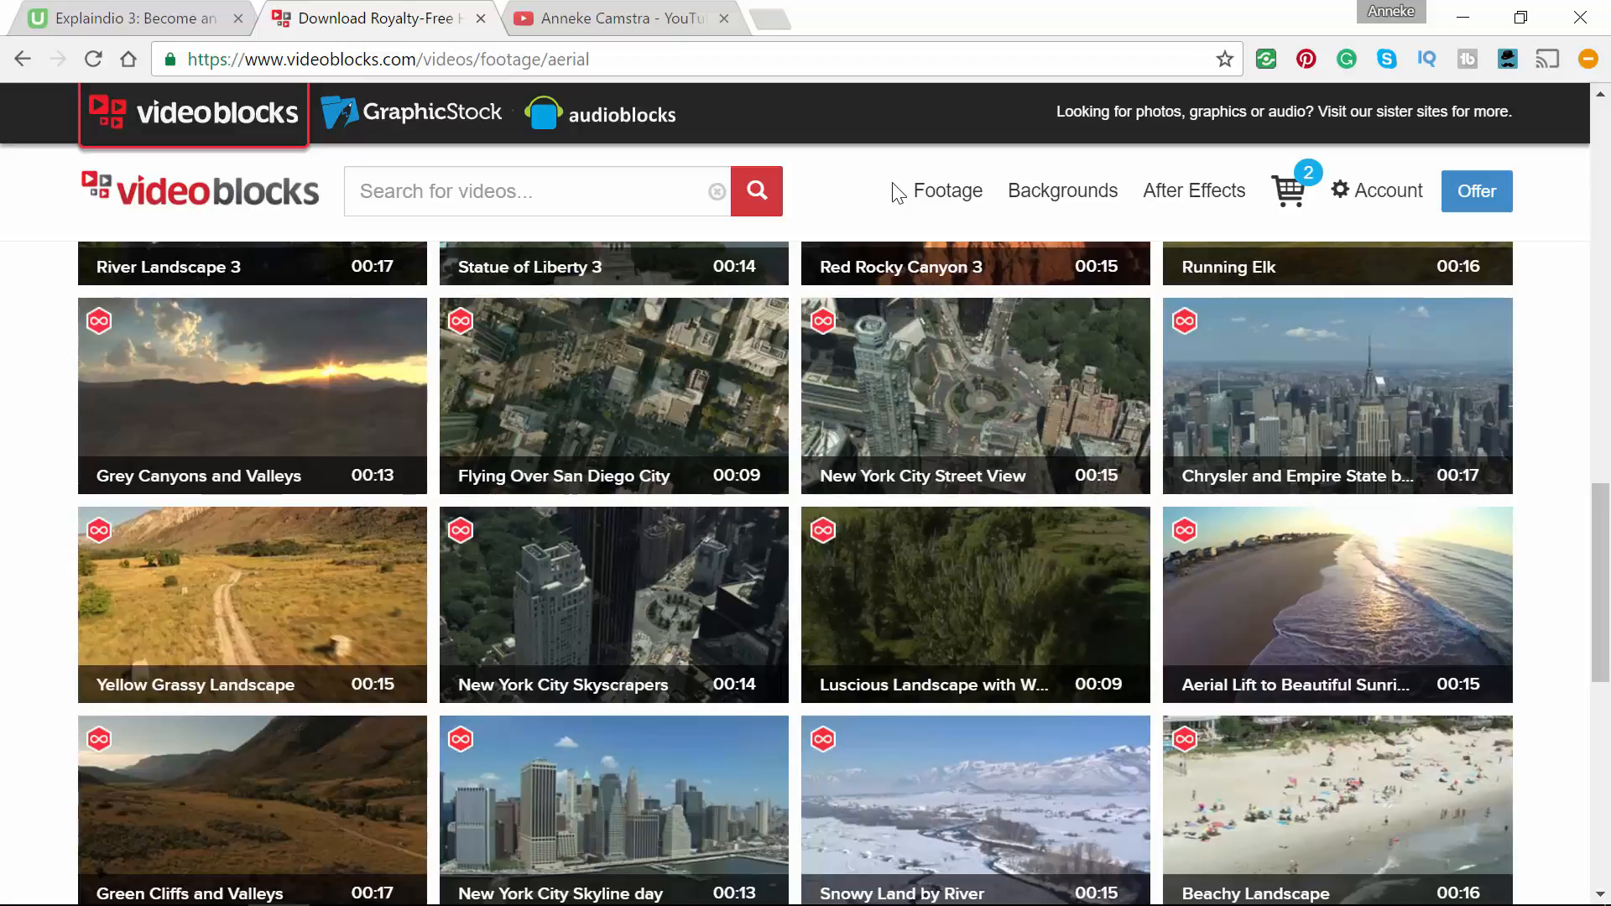
pyautogui.write('na')
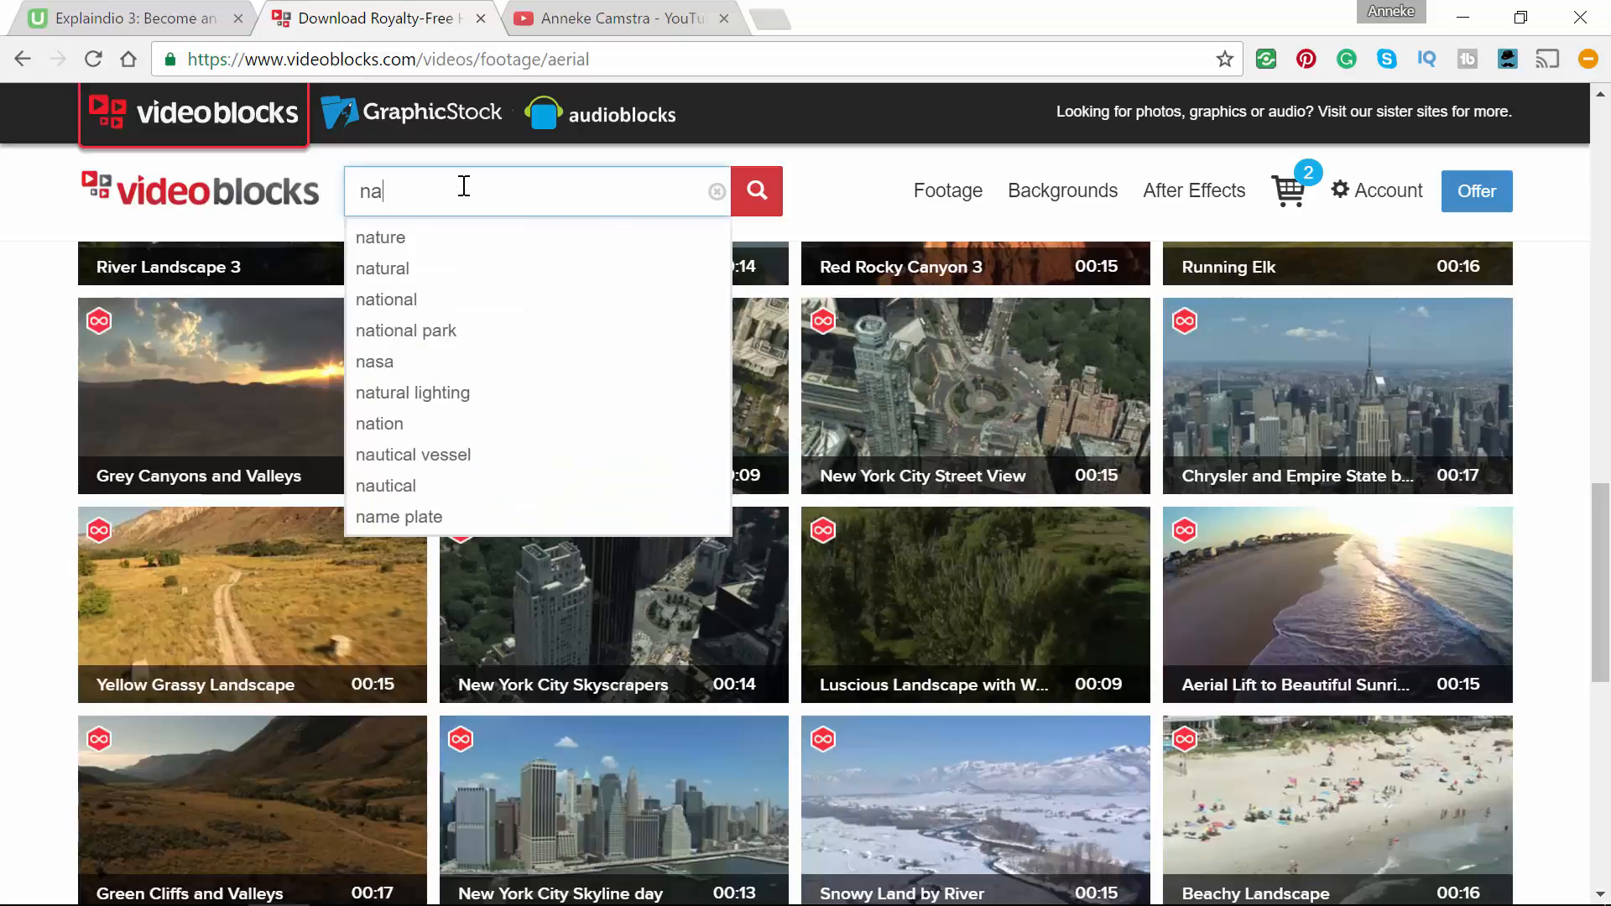
pyautogui.write('ture')
pyautogui.press('Return')
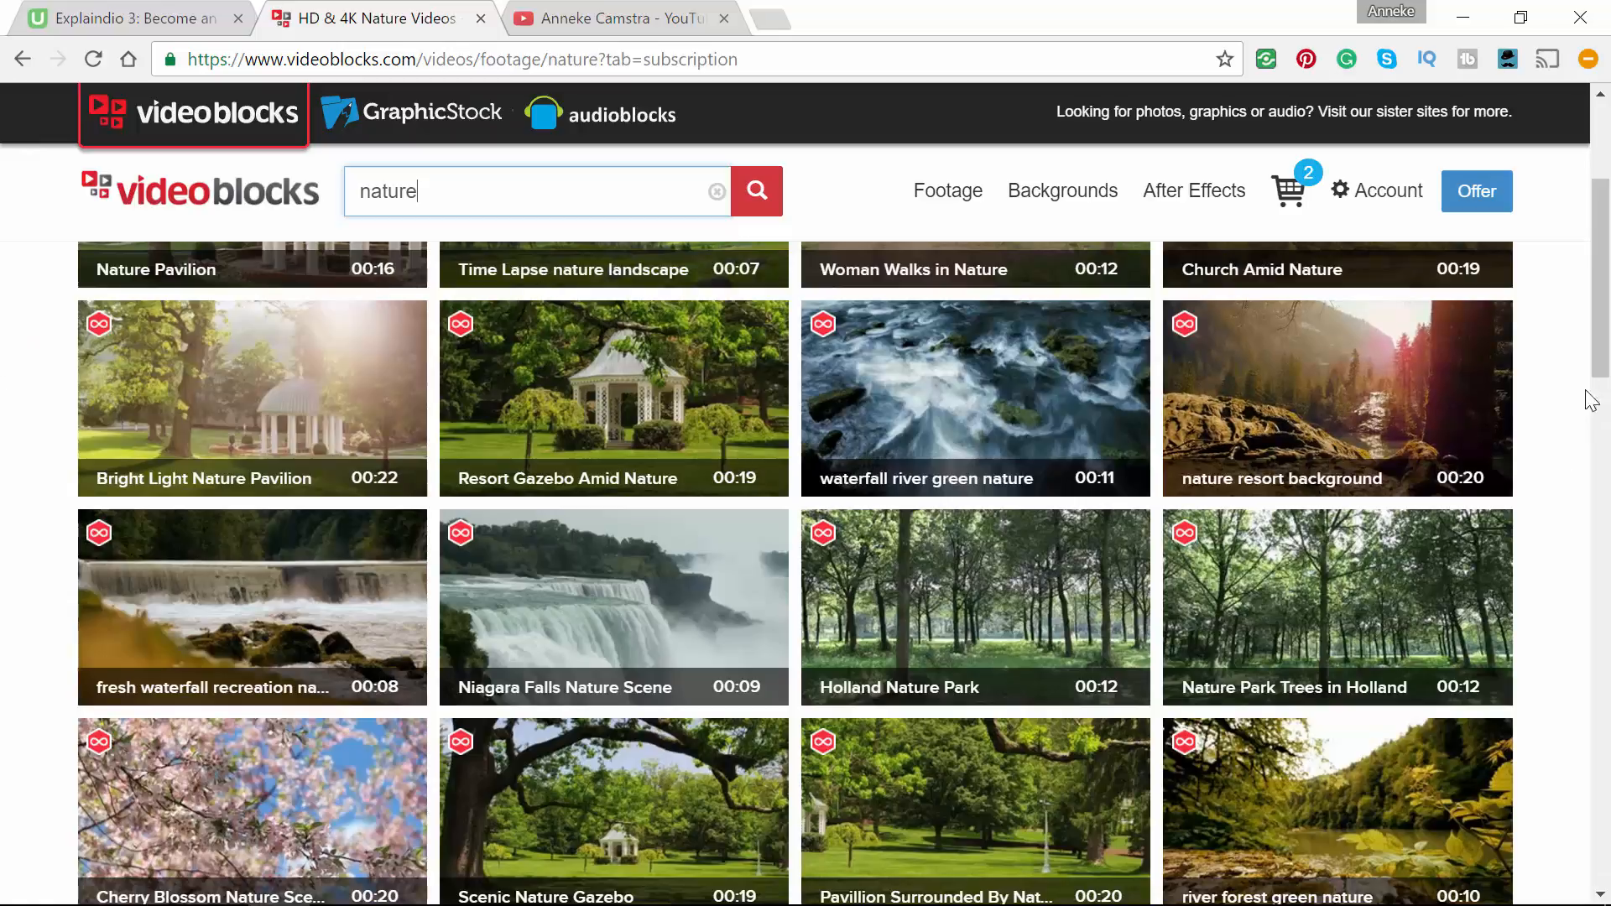
pyautogui.moveTo(1601, 352); pyautogui.dragTo(1601, 202)
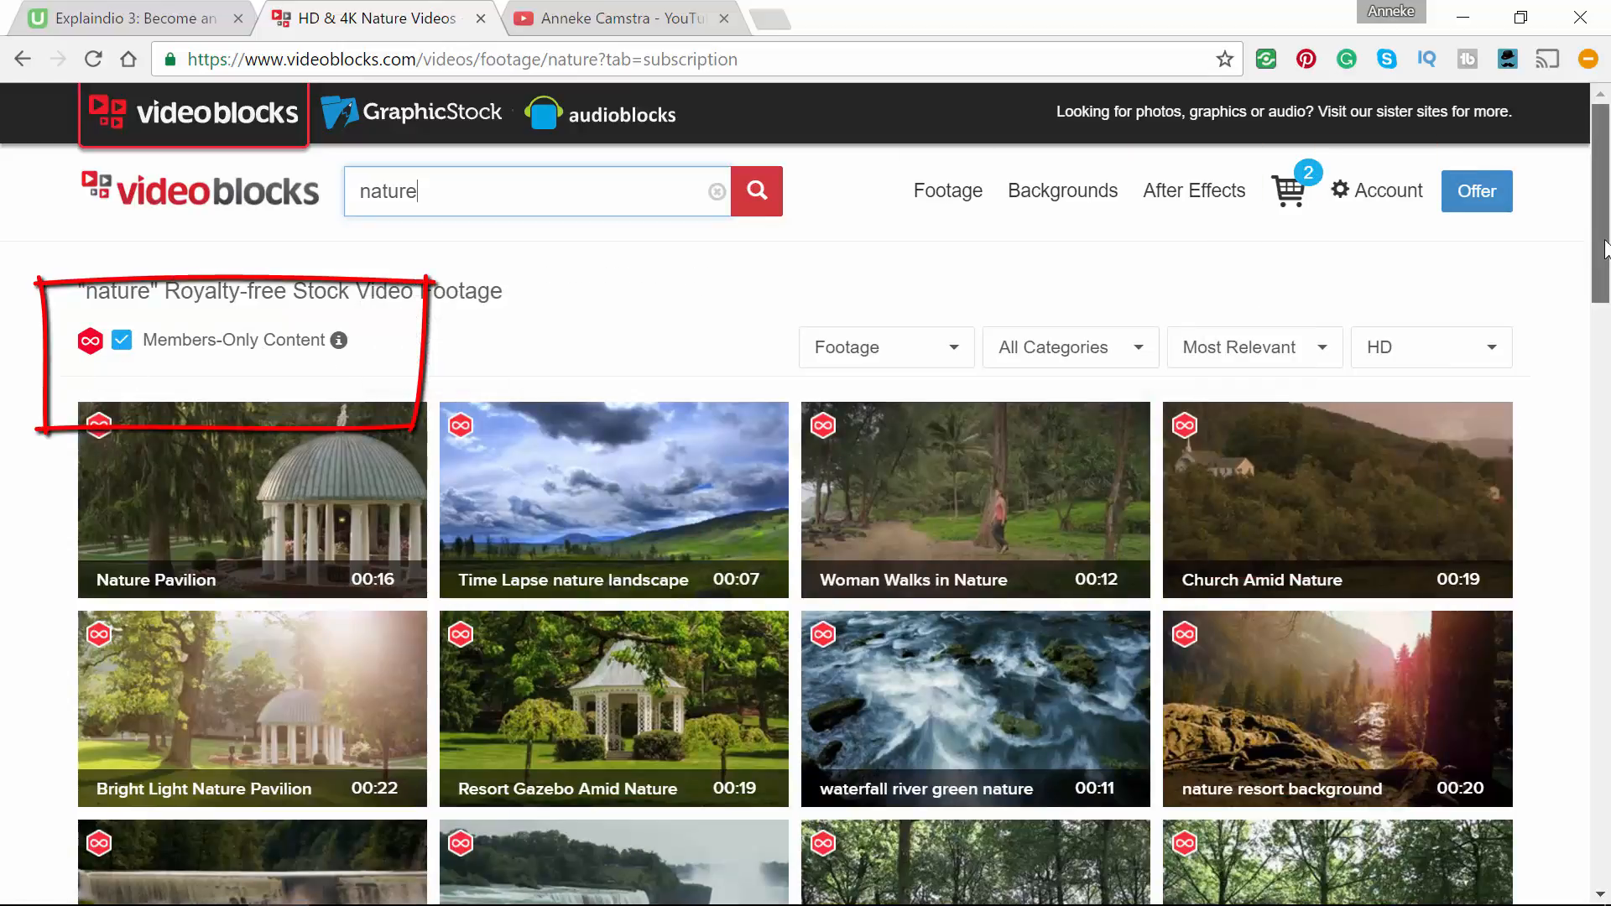
pyautogui.moveTo(1604, 246); pyautogui.dragTo(1606, 434)
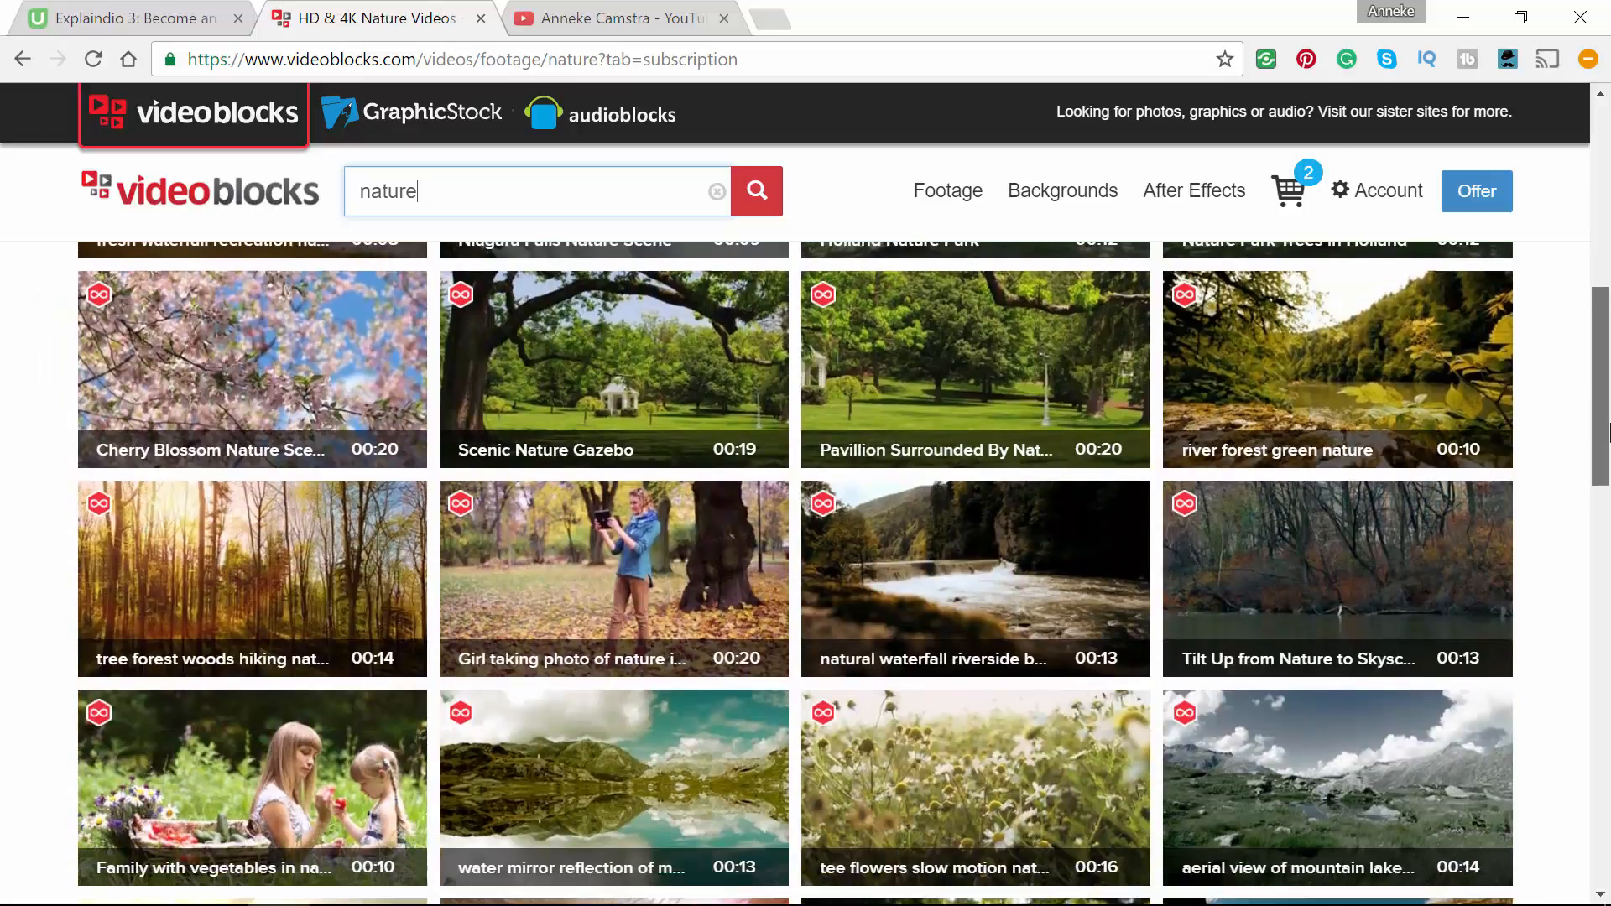
pyautogui.moveTo(1605, 434); pyautogui.dragTo(1606, 114)
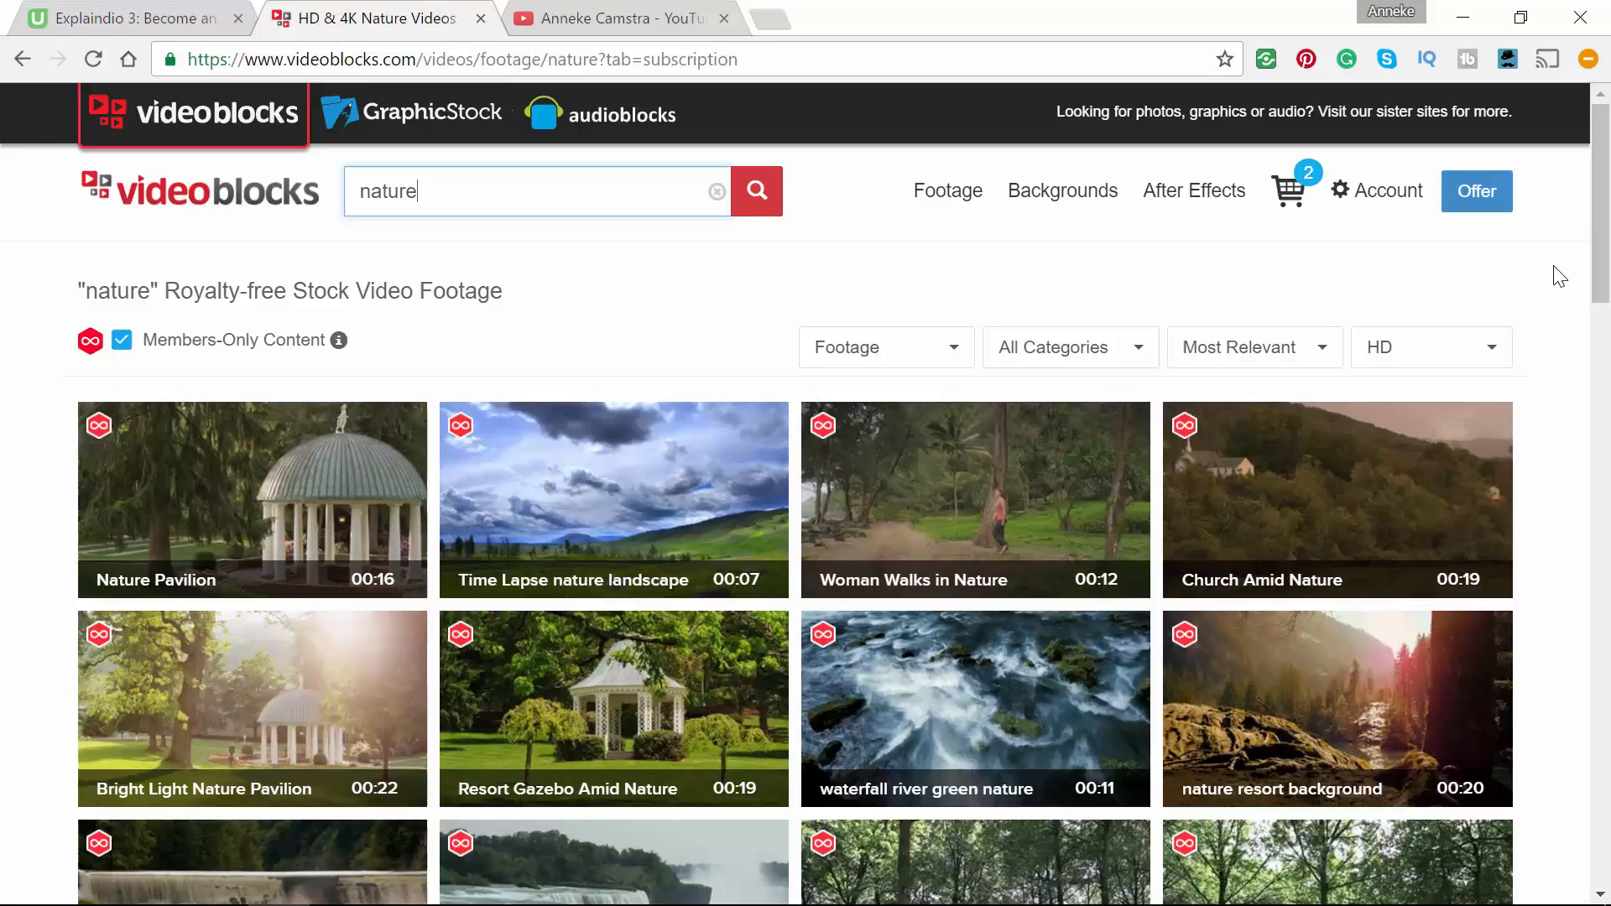
pyautogui.moveTo(976, 707)
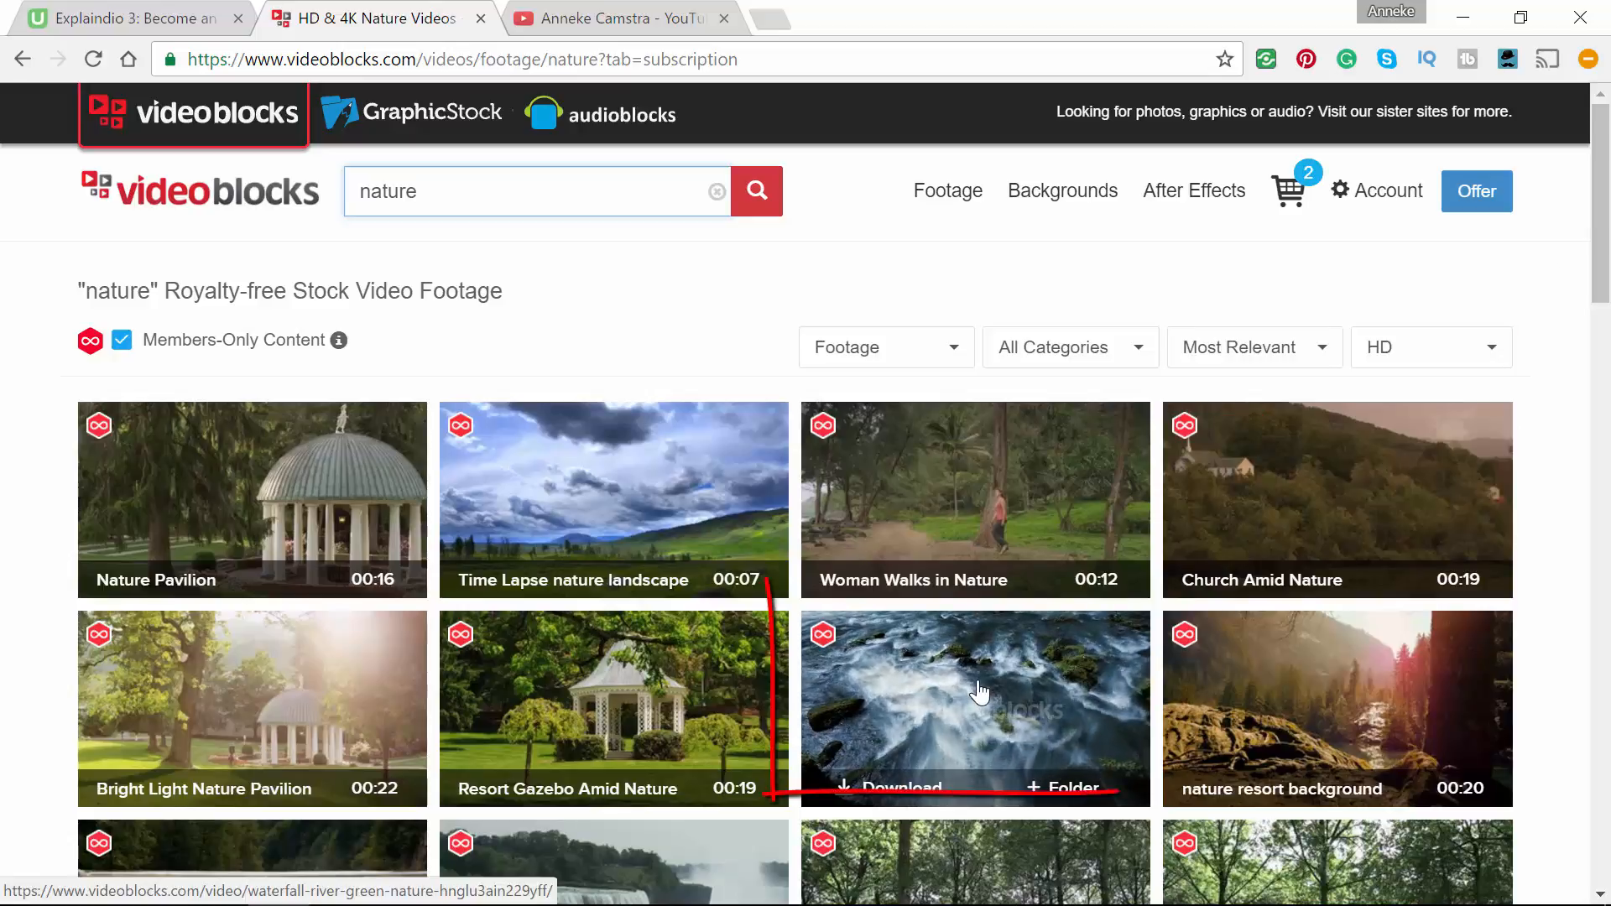
pyautogui.click(902, 788)
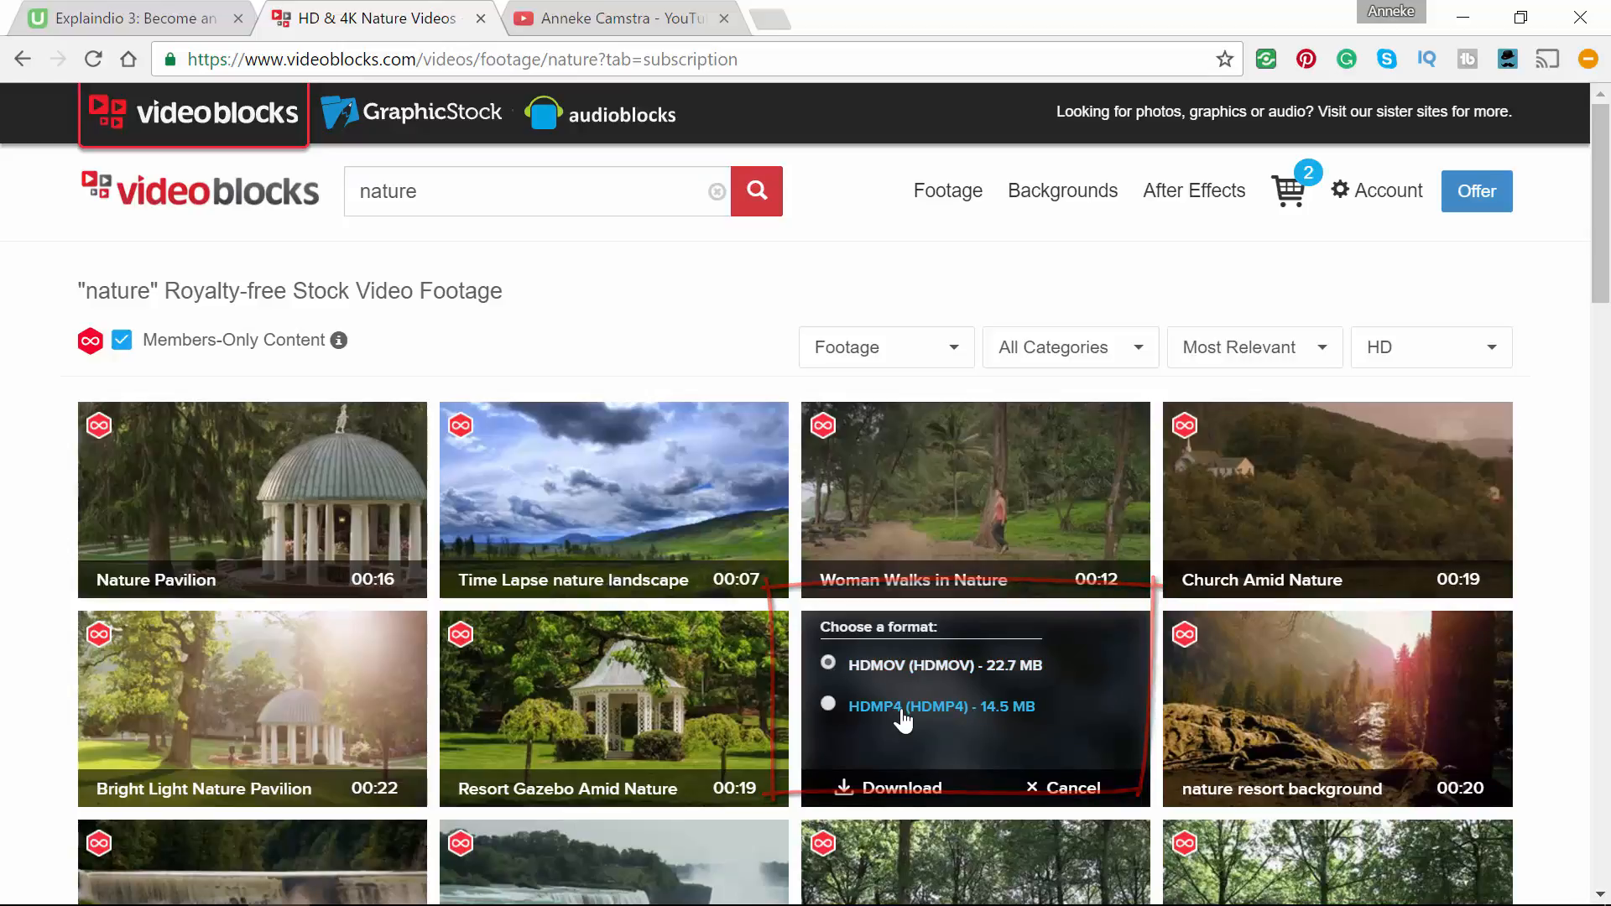
# From the YouTube channel, go through Video Manager and CREATE to the Video Editor
pyautogui.click(617, 17)
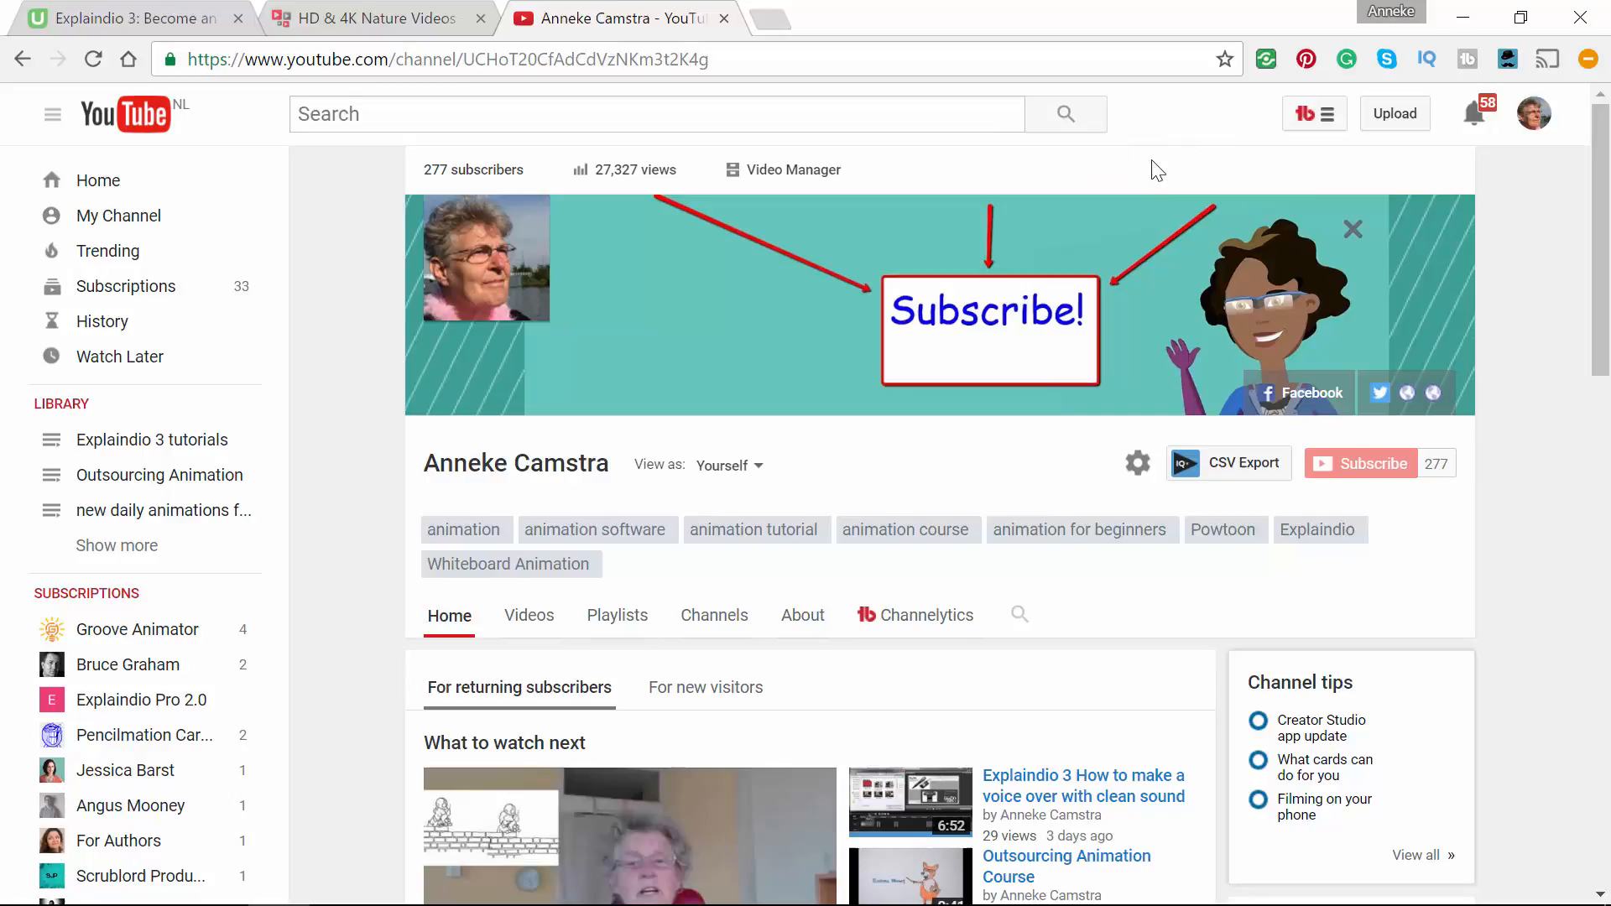
pyautogui.click(778, 177)
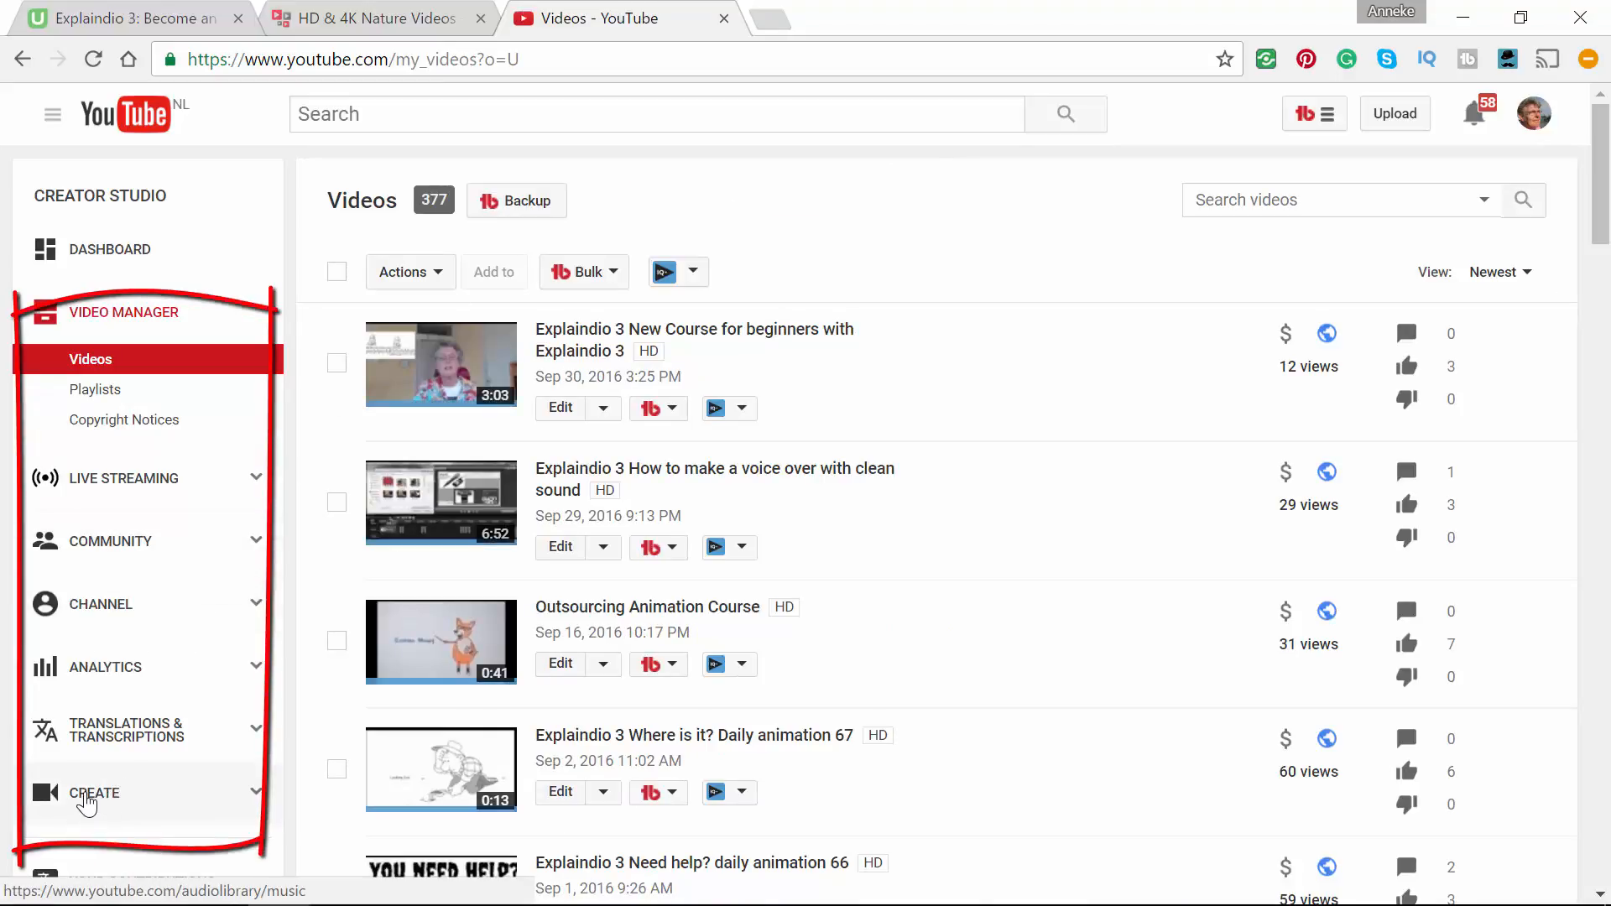
pyautogui.click(86, 801)
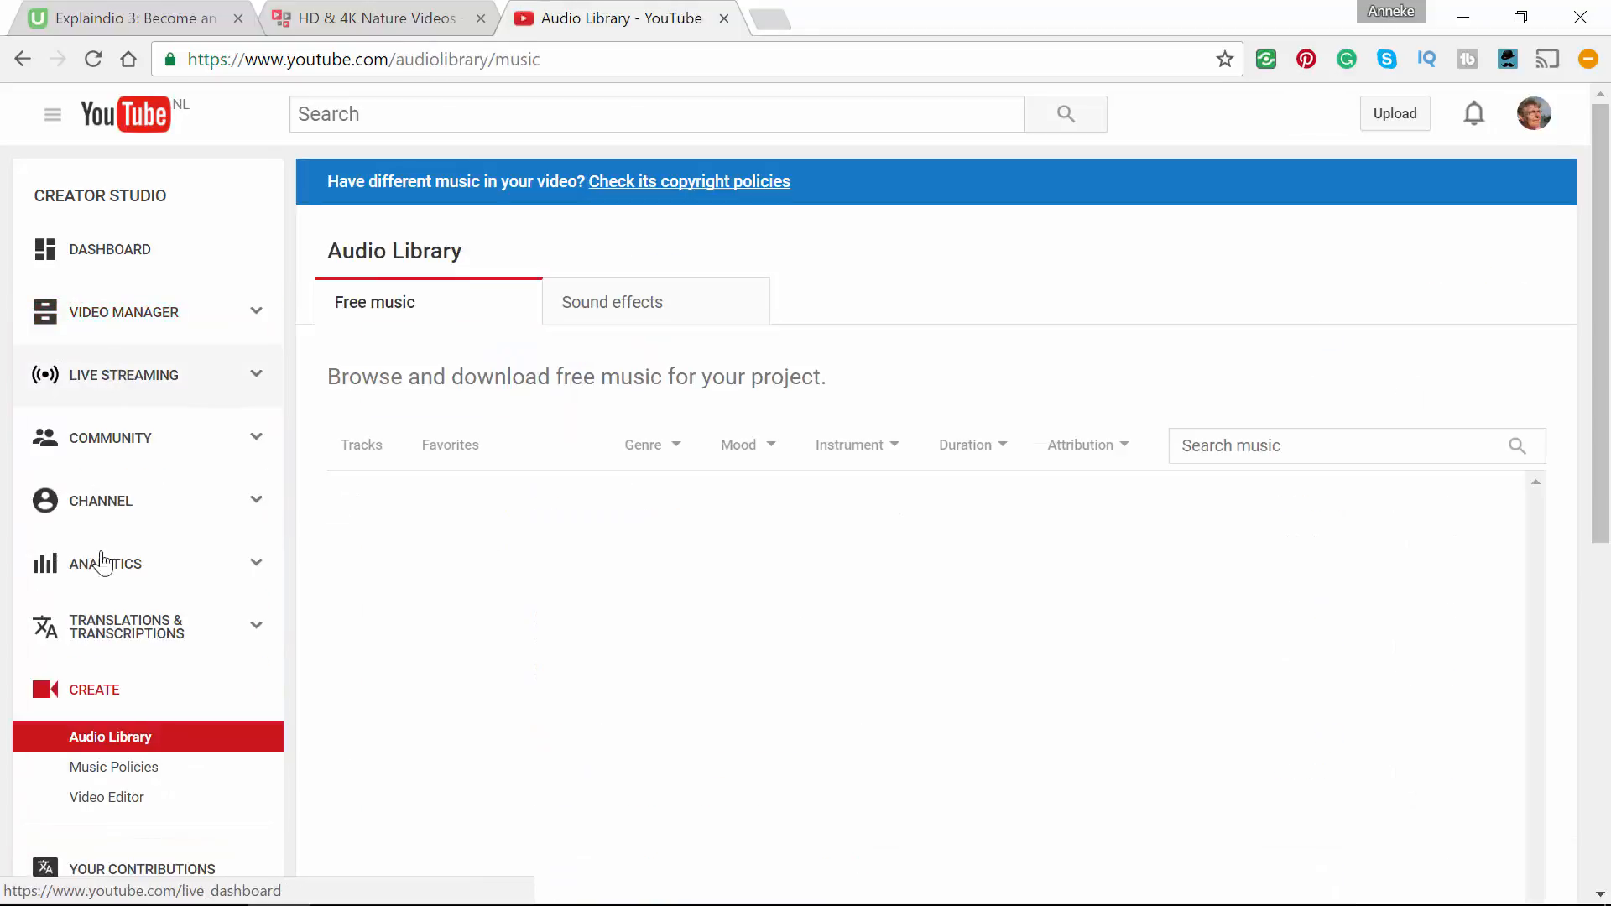
pyautogui.click(111, 804)
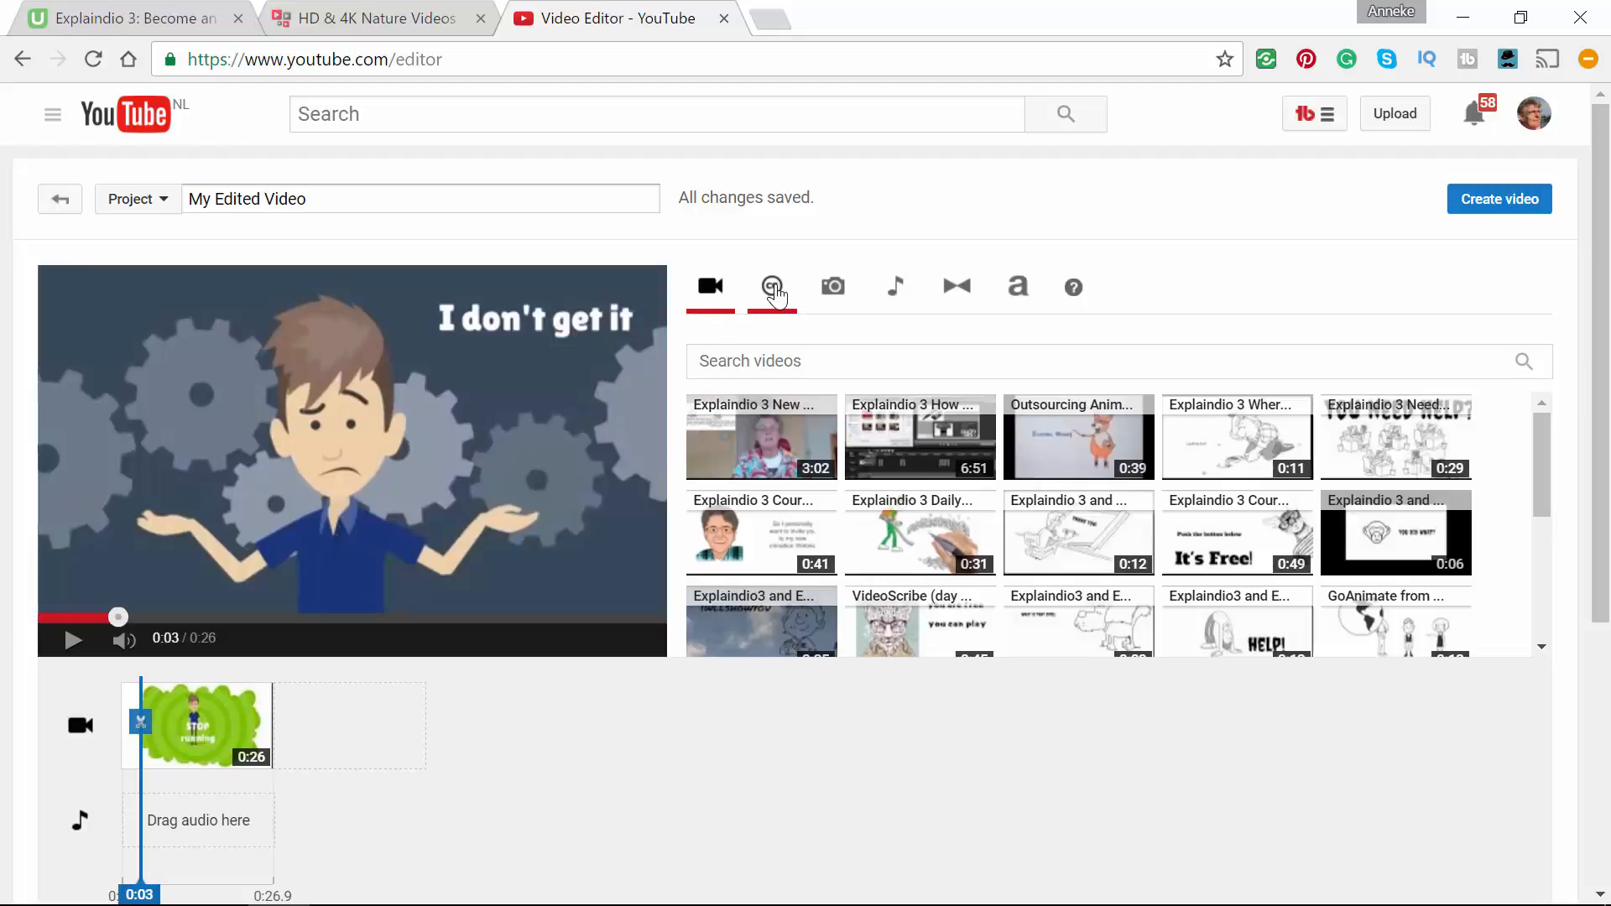
# Search the Creative Commons library for 'sea turtle' clips
pyautogui.click(773, 287)
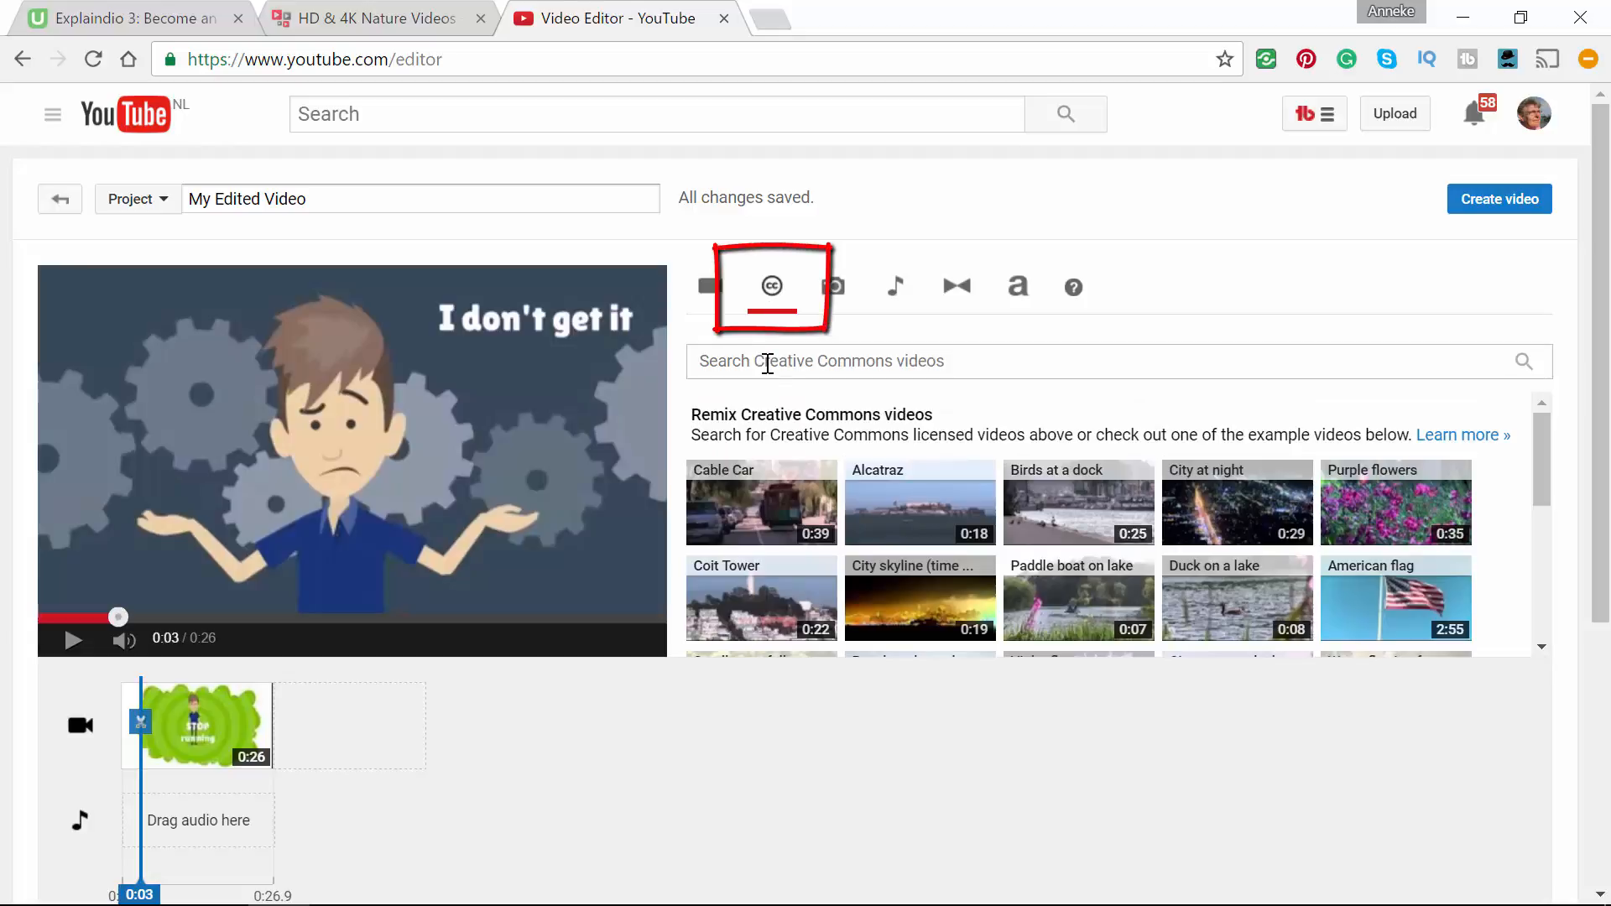
pyautogui.click(765, 363)
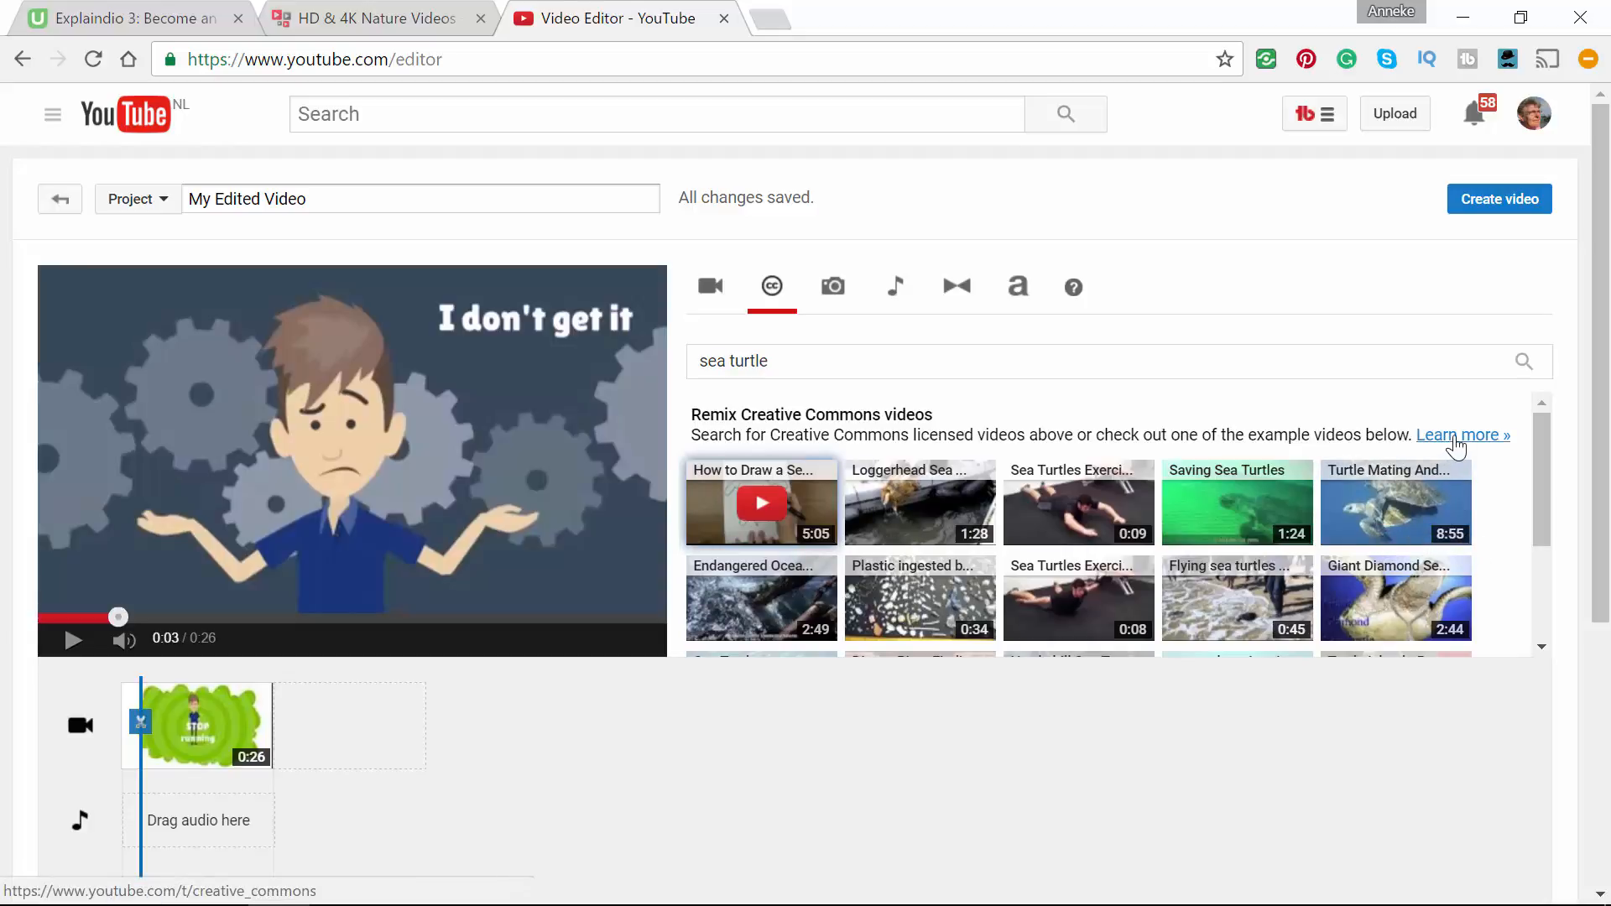
# Read the YouTube Help Creative Commons article, then return to the Video Editor
pyautogui.click(1456, 443)
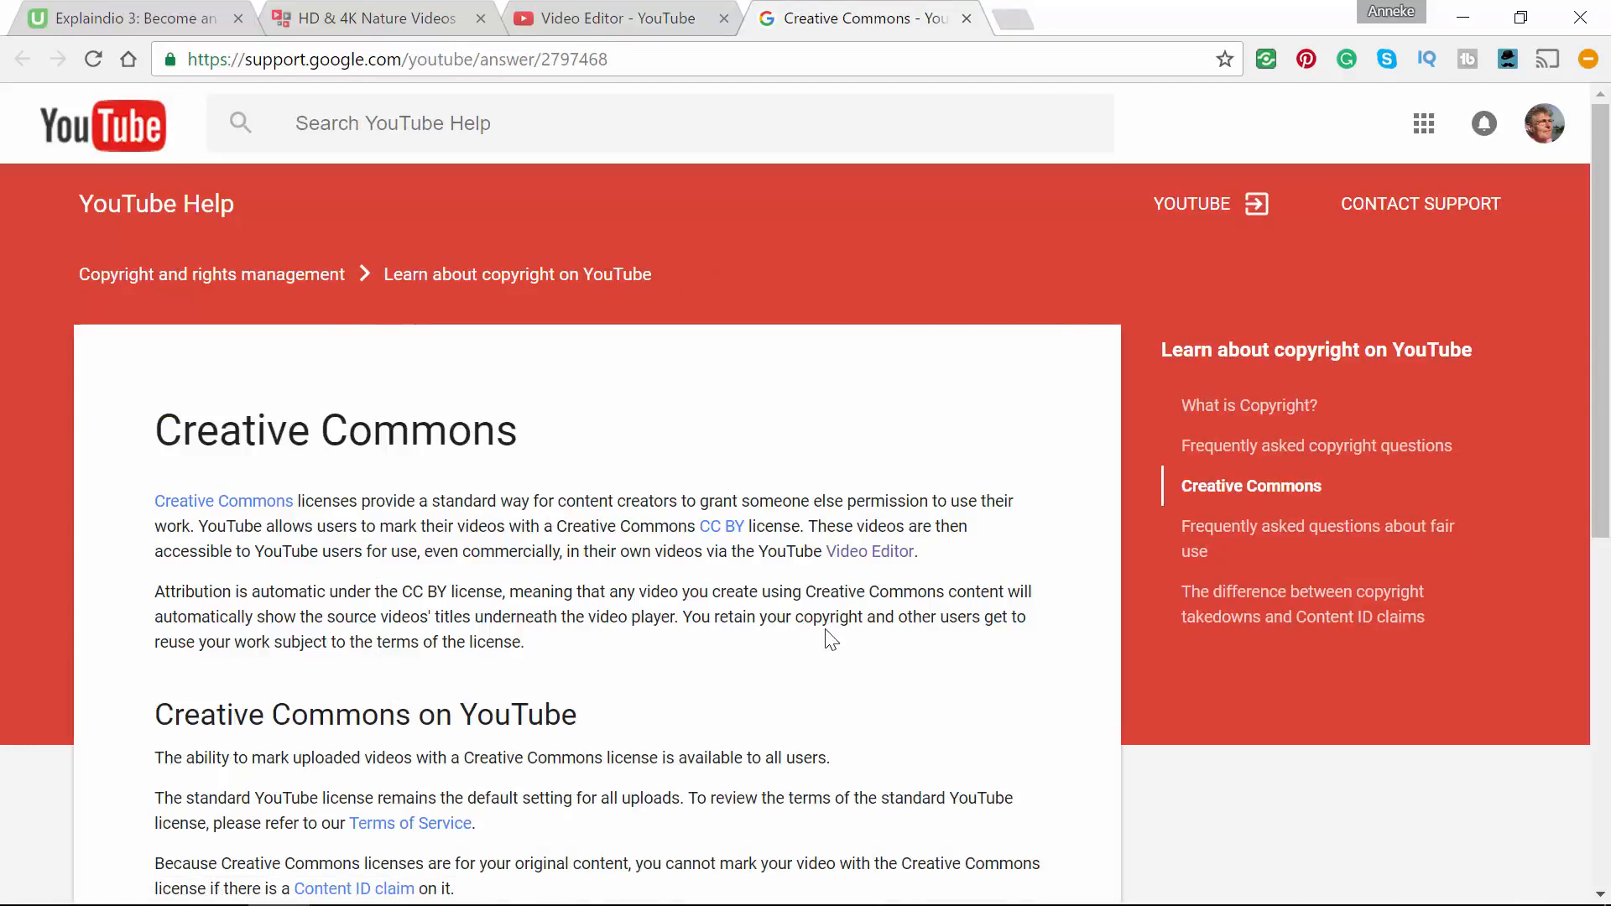
pyautogui.moveTo(1602, 468)
pyautogui.mouseDown()
pyautogui.moveTo(1605, 727)
pyautogui.moveTo(1606, 152)
pyautogui.mouseUp()
pyautogui.hotkey('ctrl', 'shift', 'Tab')
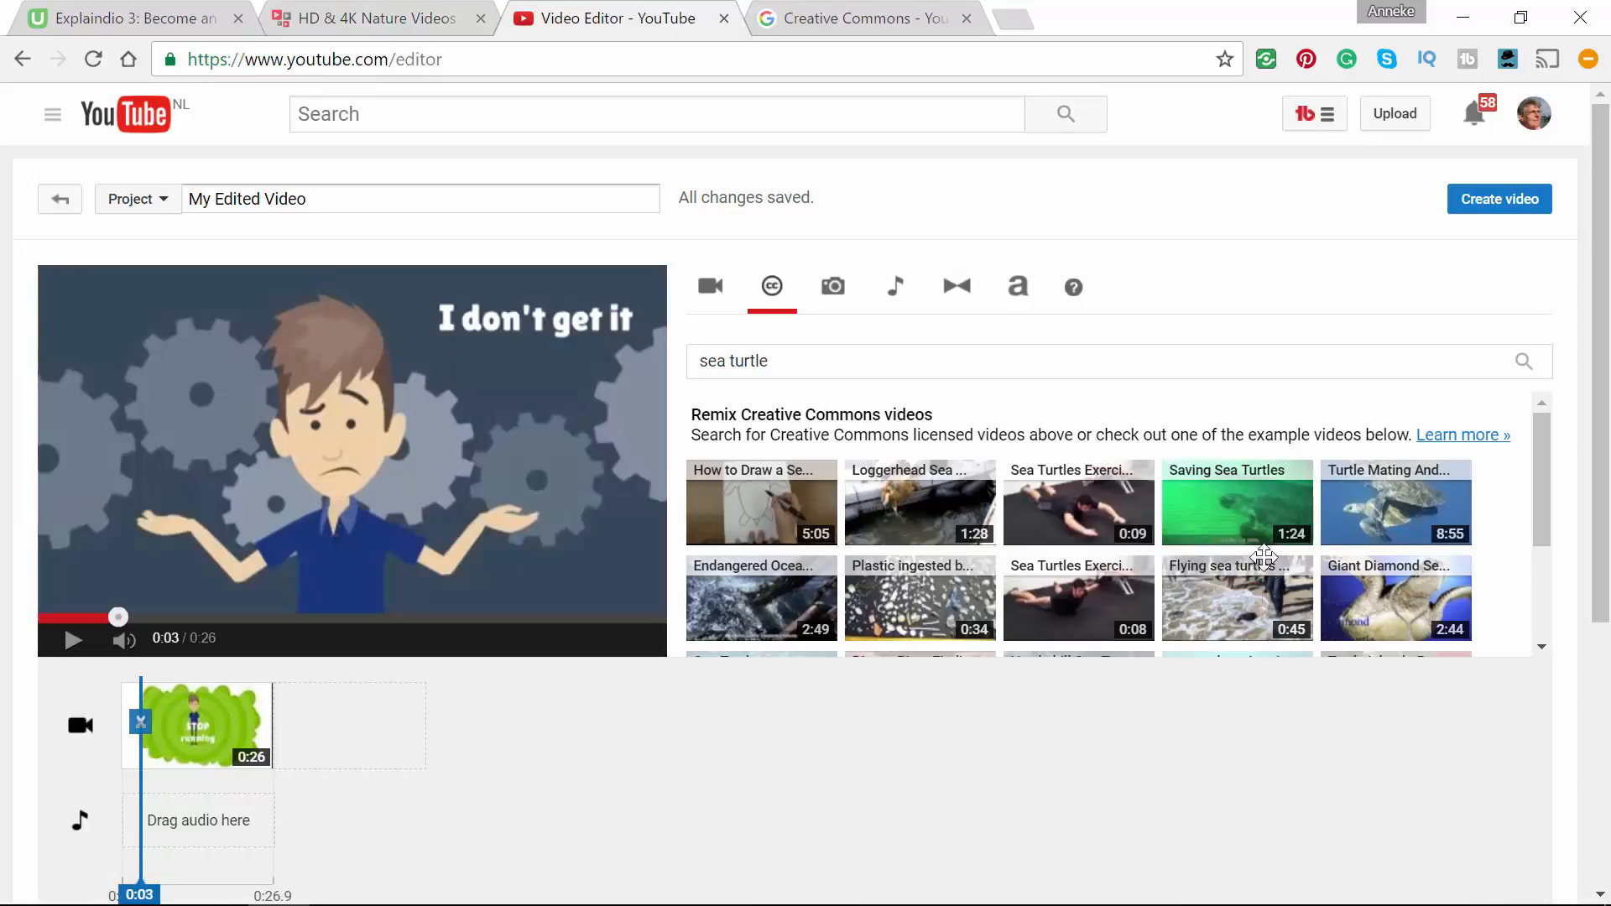
# Preview a sea turtle clip in the player and pause it
pyautogui.click(1234, 507)
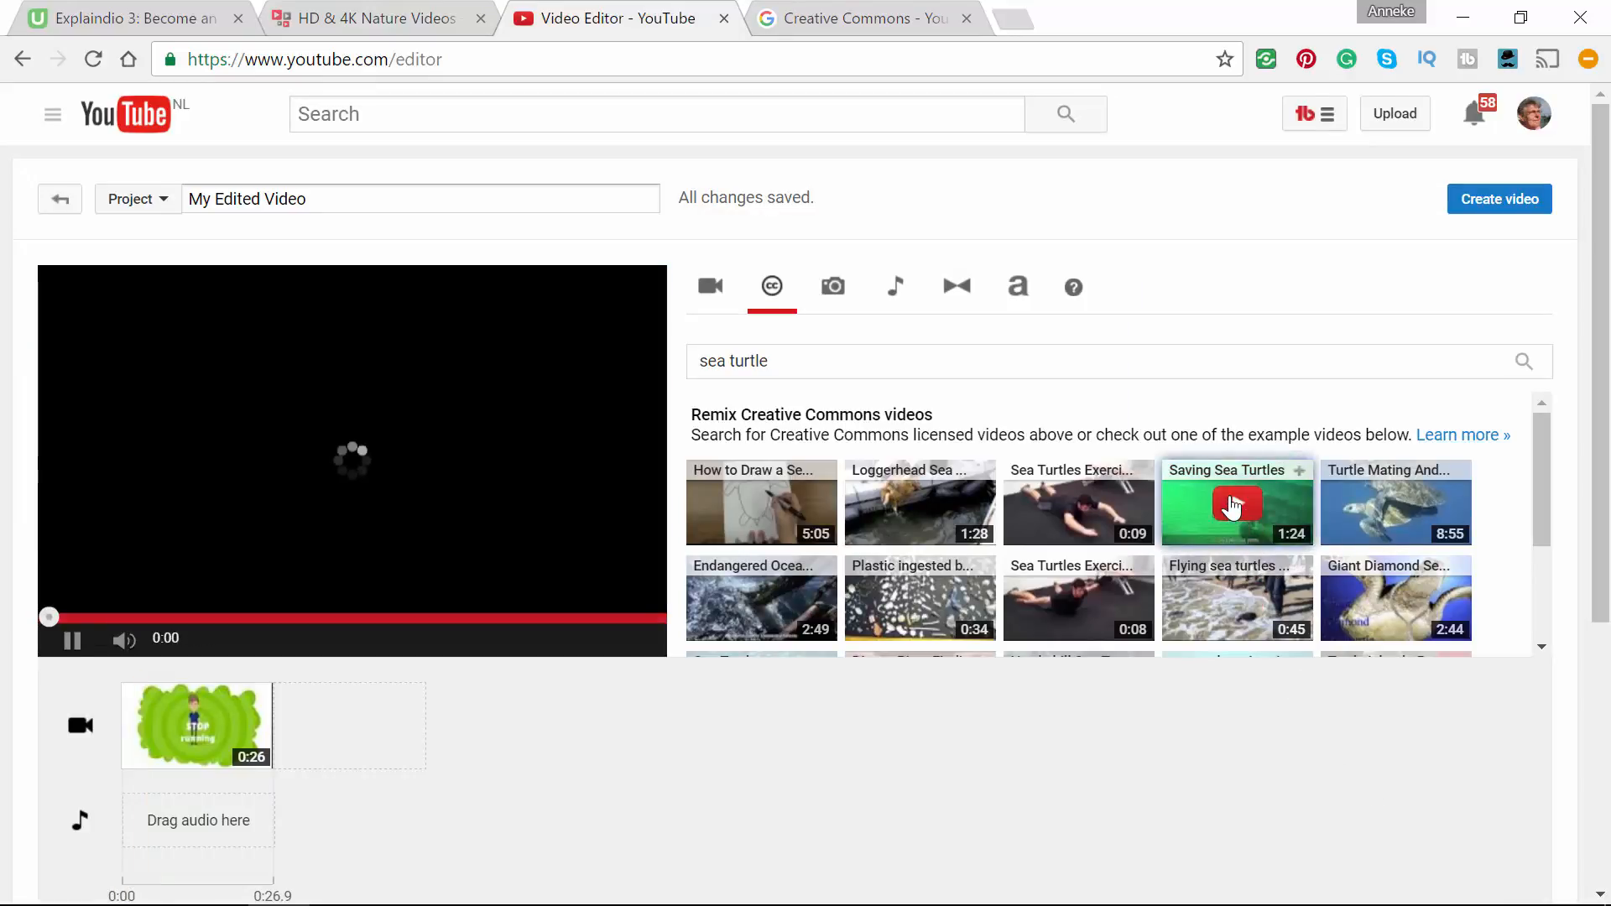
pyautogui.scroll(-3, 1133, 530)
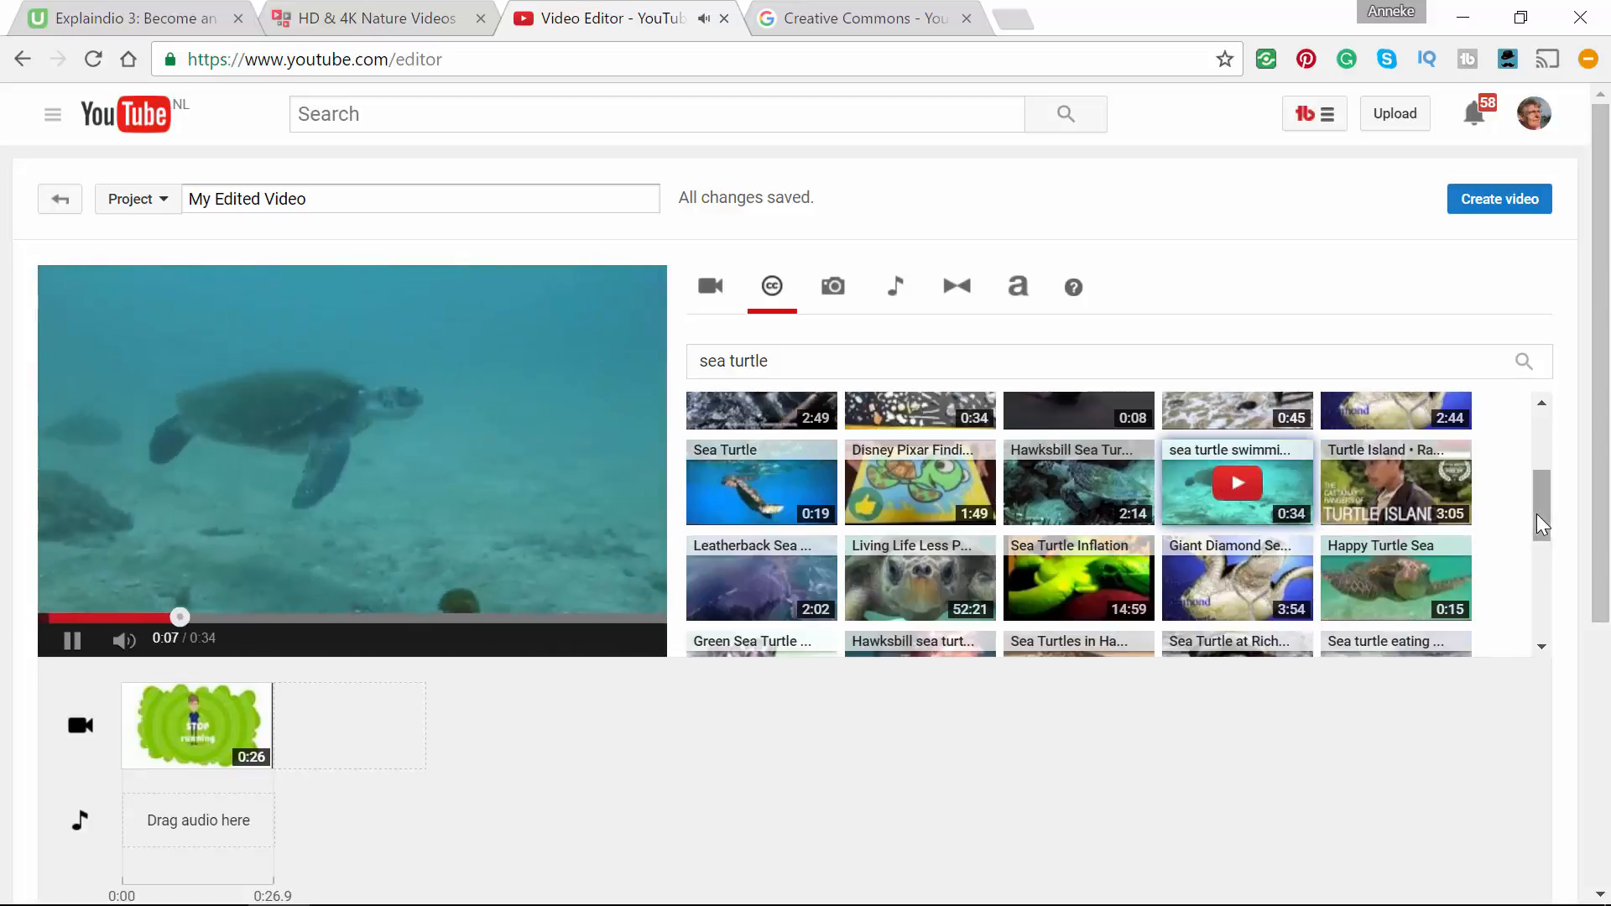
pyautogui.moveTo(1543, 523); pyautogui.dragTo(1549, 614)
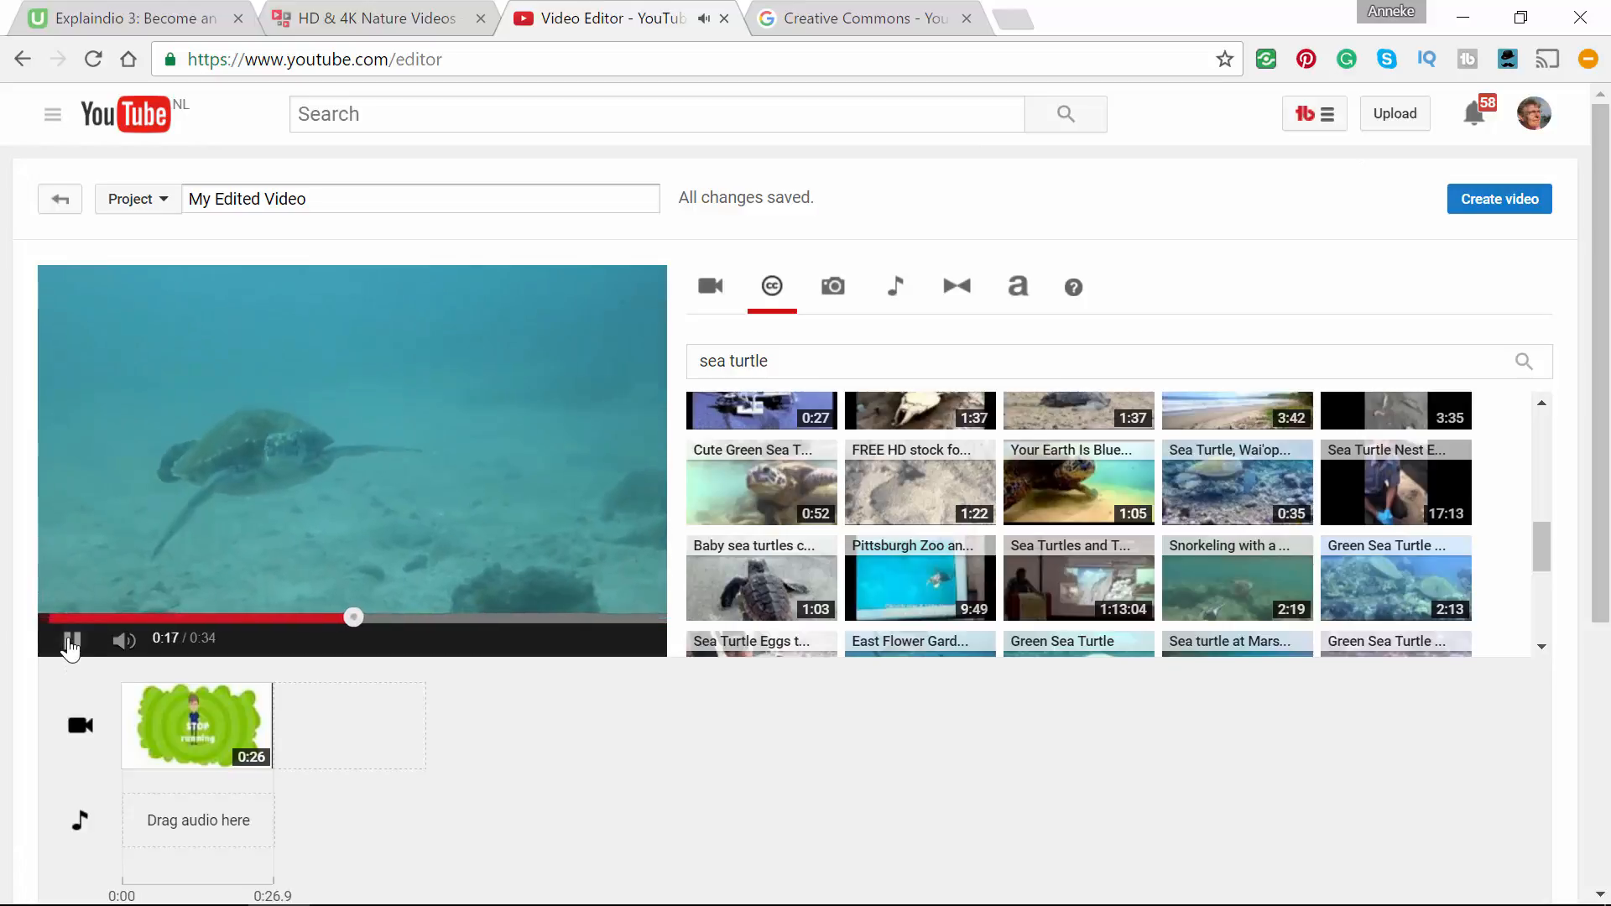
pyautogui.click(72, 640)
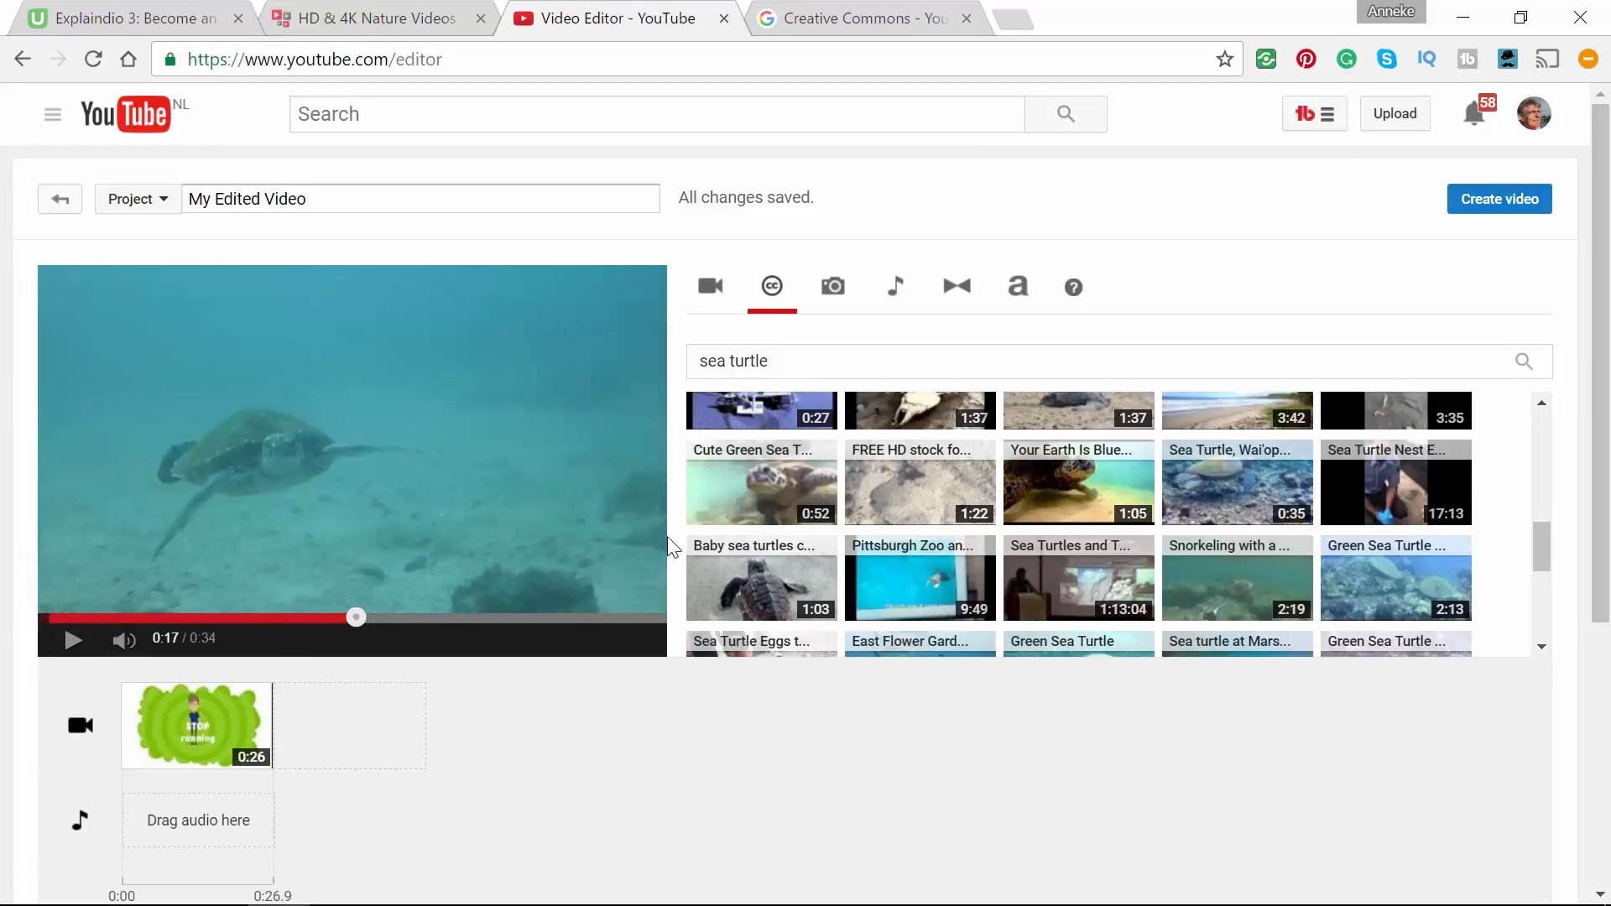
# Search Creative Commons for 'yoga' and preview one of the yoga clips
pyautogui.moveTo(794, 360); pyautogui.dragTo(500, 371)
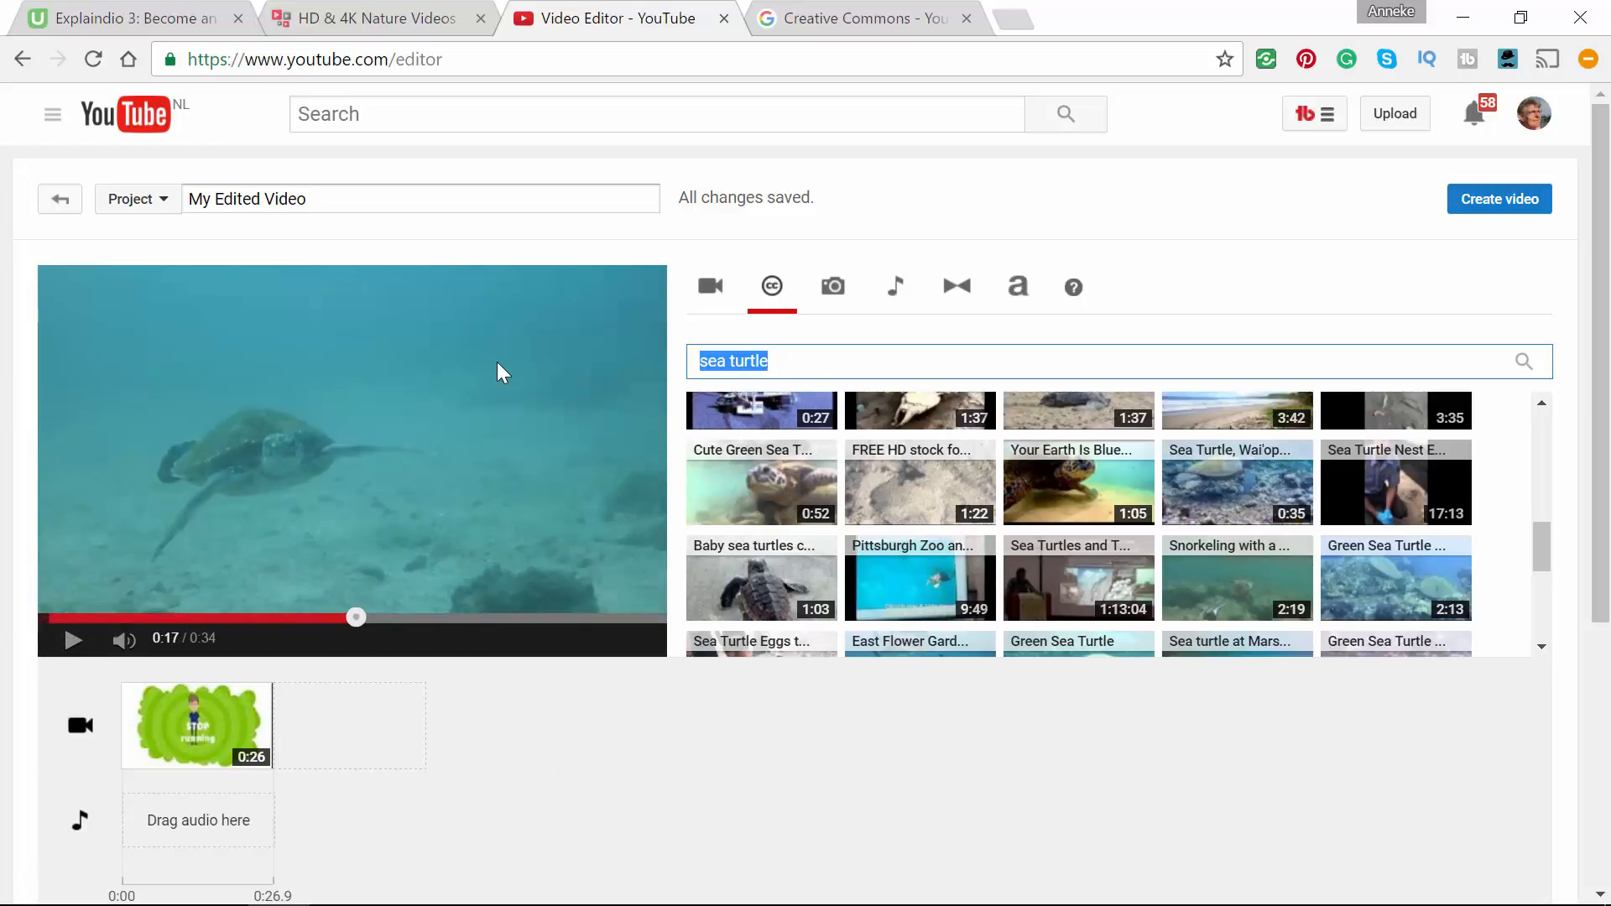
pyautogui.write('yoga')
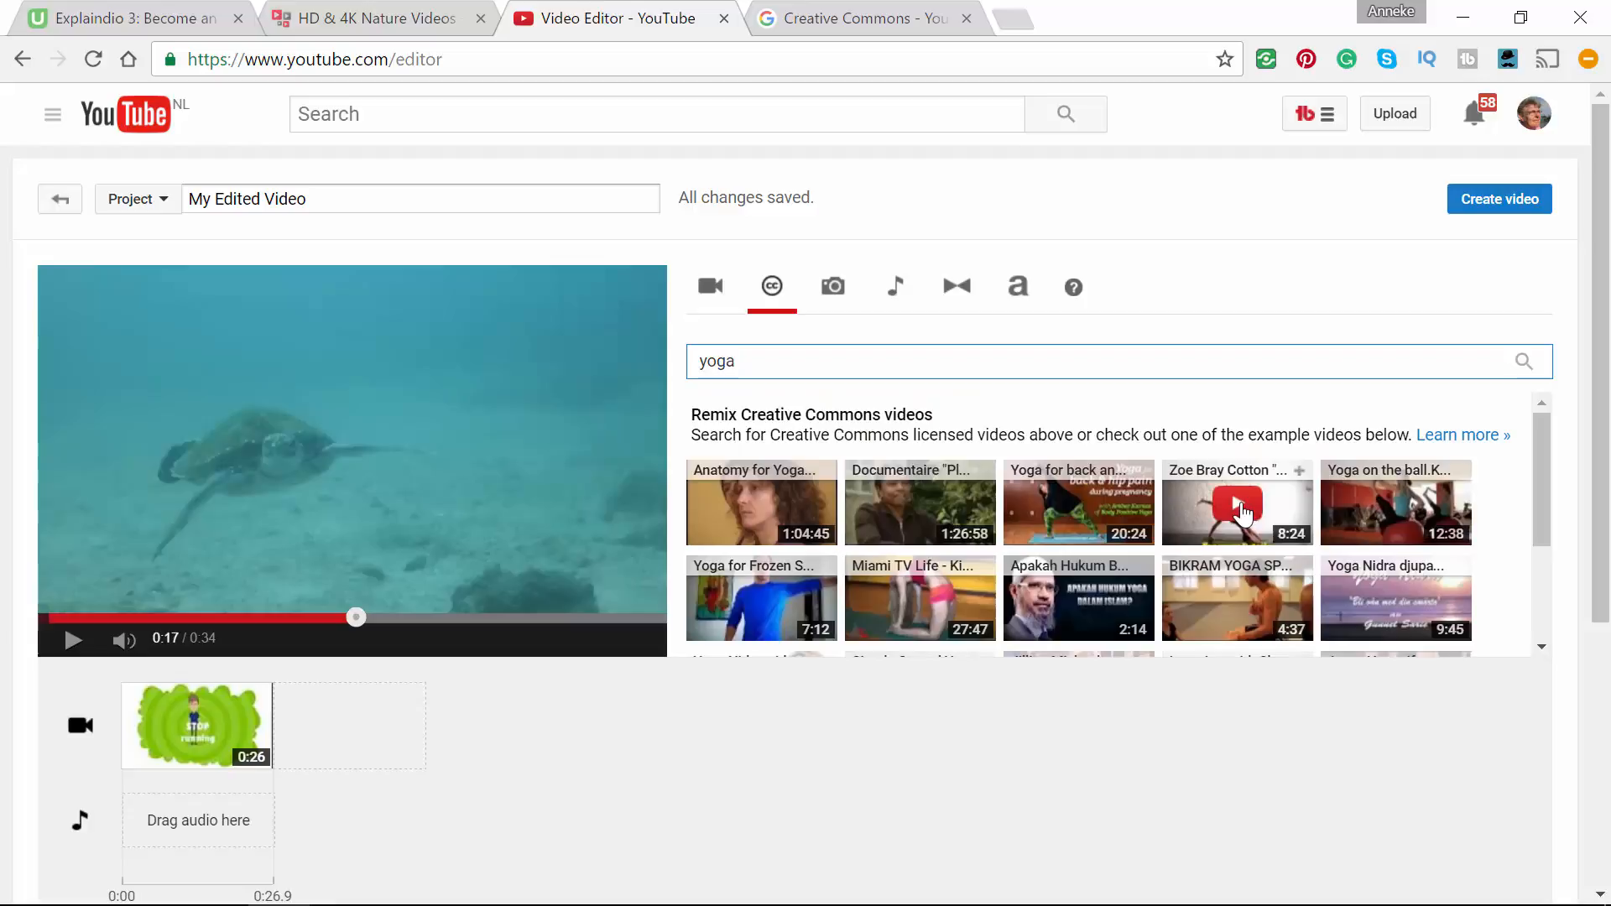
pyautogui.click(1227, 509)
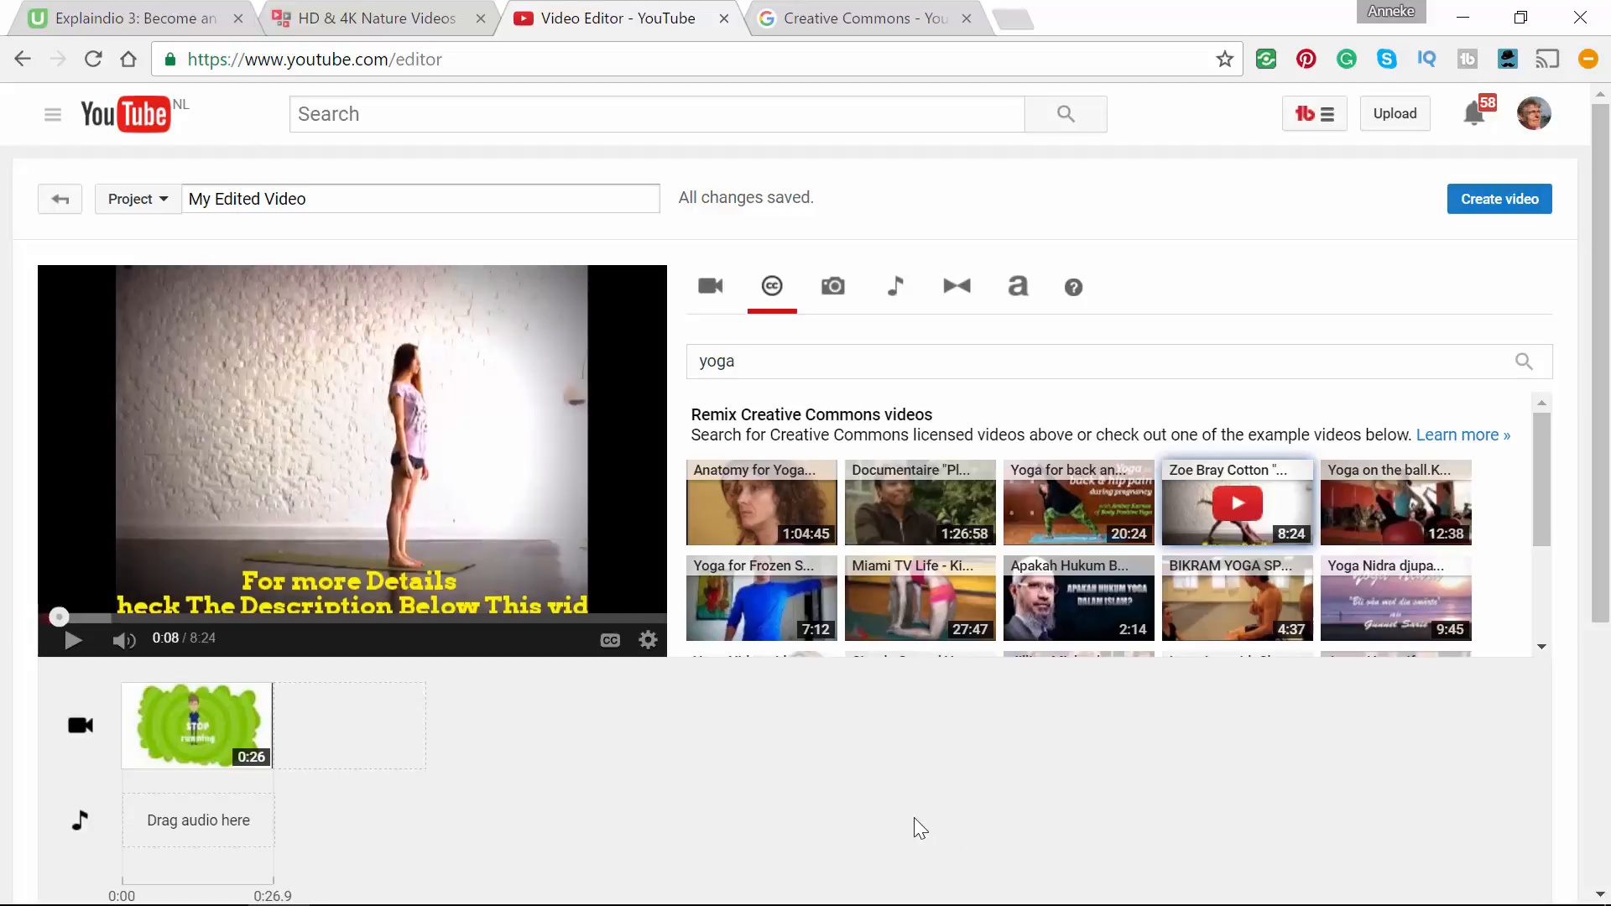
# Search Videoblocks for 'yoga' footage, replacing the nature search
pyautogui.click(372, 18)
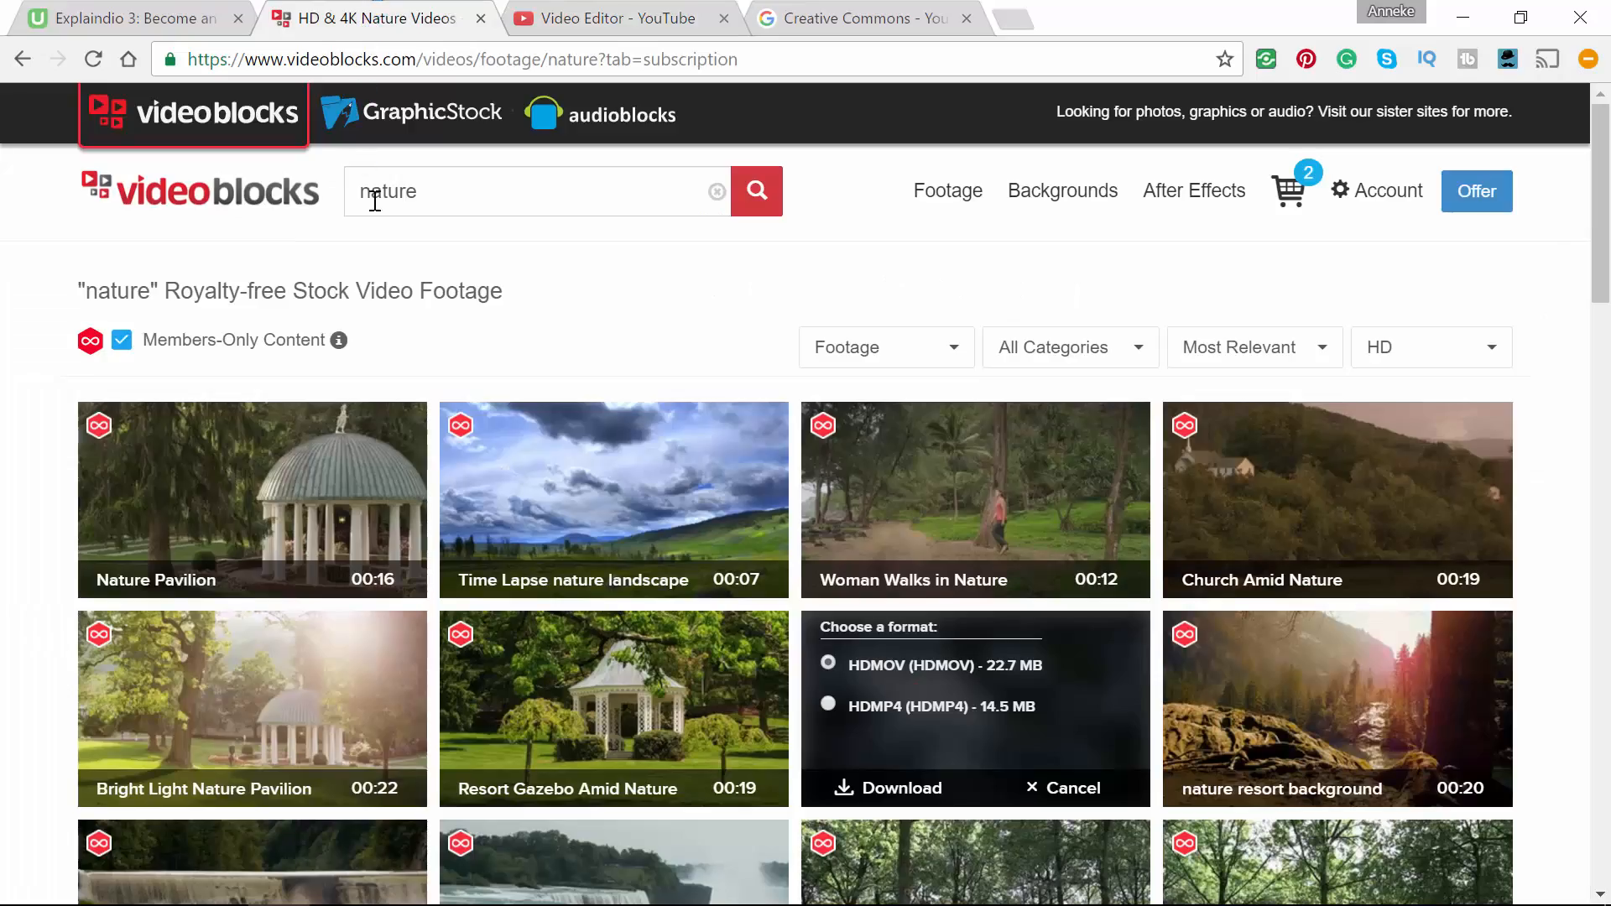
pyautogui.click(412, 192)
pyautogui.doubleClick(412, 192)
pyautogui.write('yoga')
pyautogui.press('Return')
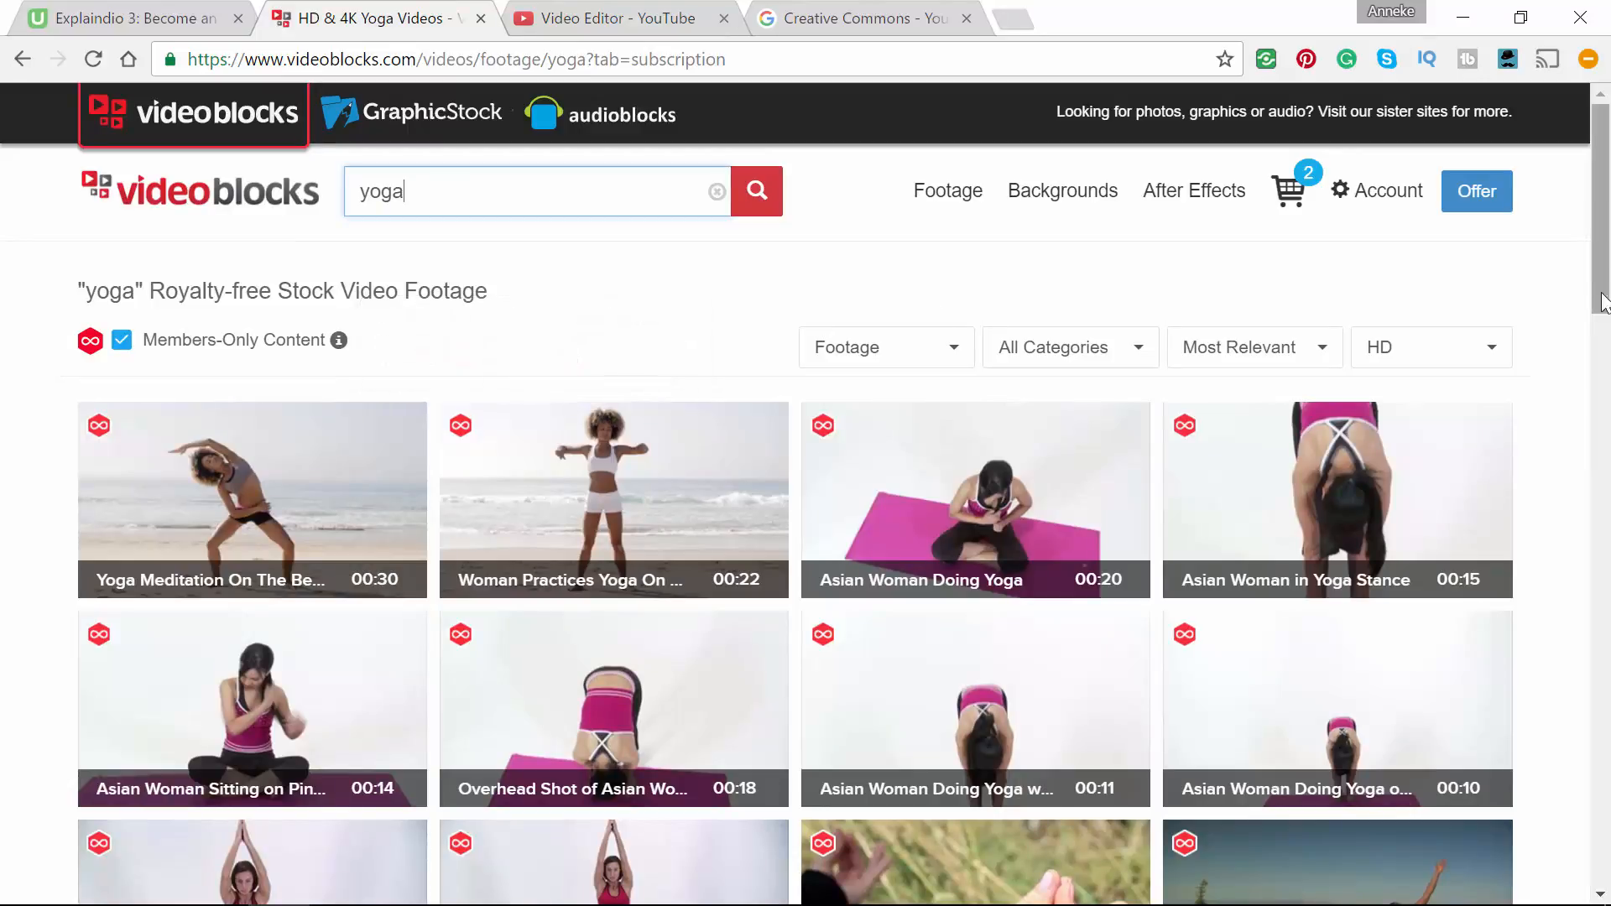
pyautogui.moveTo(1602, 302); pyautogui.dragTo(1603, 346)
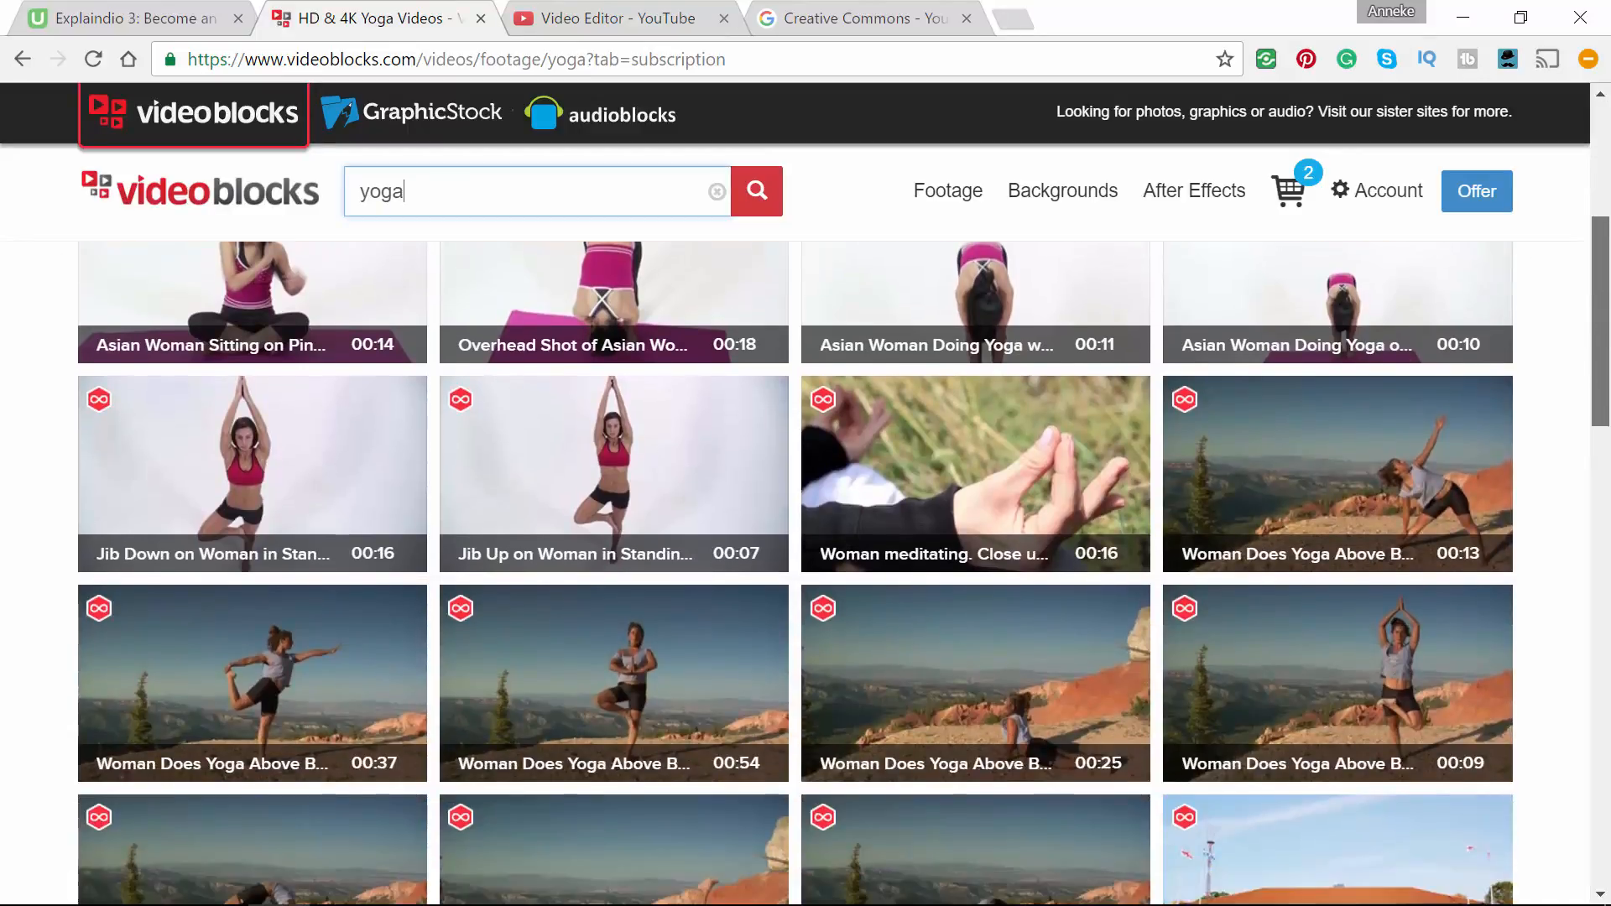